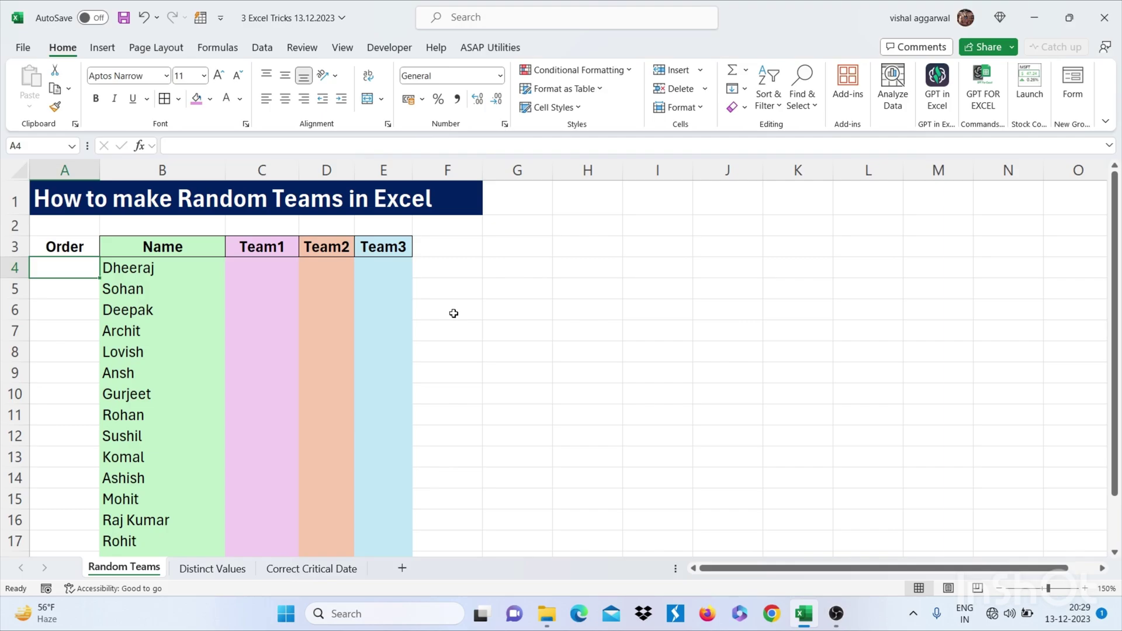
- Enter =RAND() in A4 and fill it down so every name gets a random Order number
left_click(216, 270)
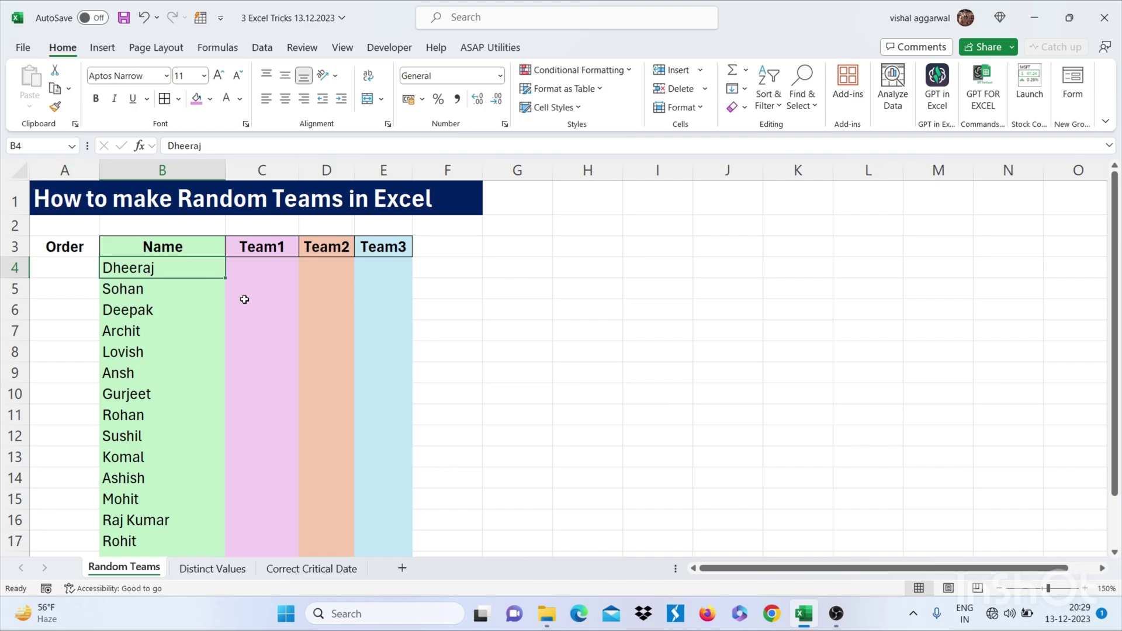
left_click(68, 268)
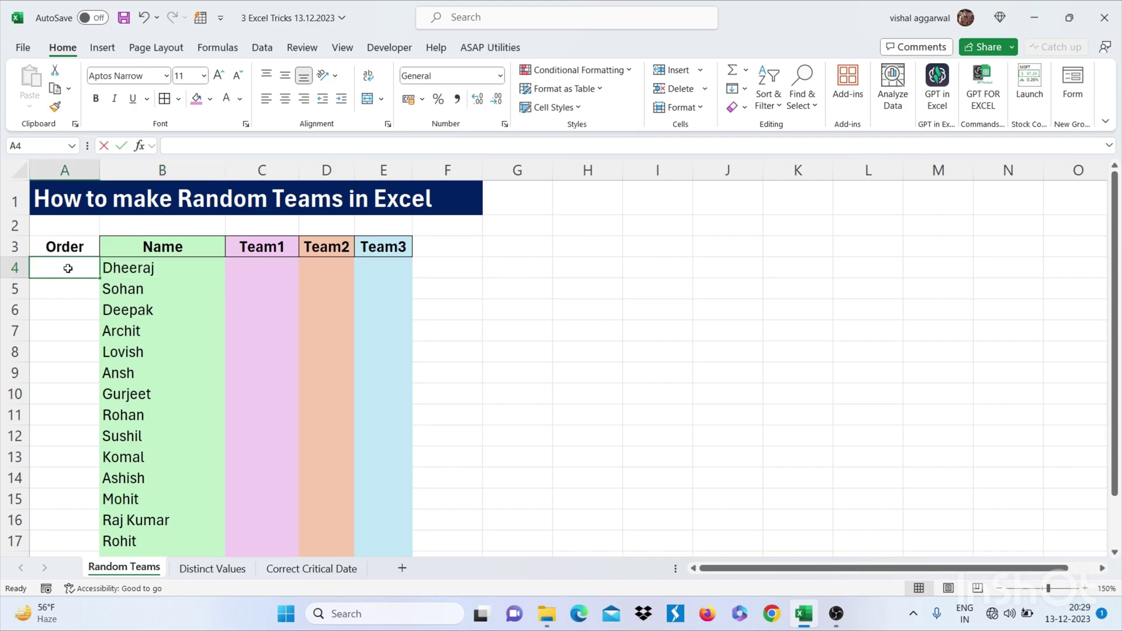
type("=rand()")
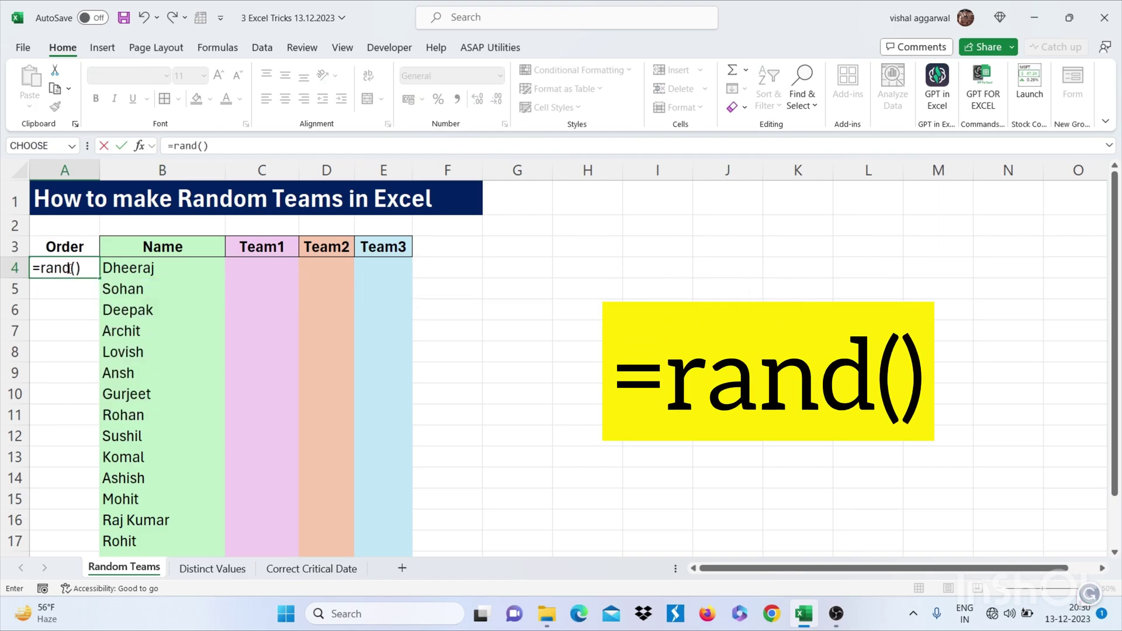
key("Return")
left_click(68, 268)
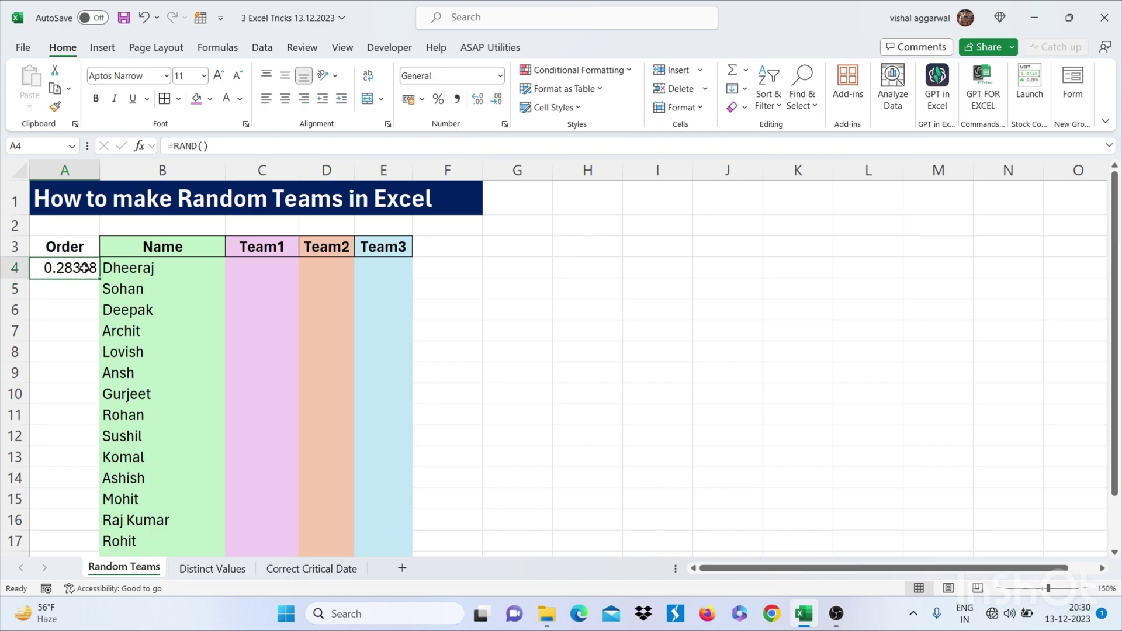
double_click(99, 278)
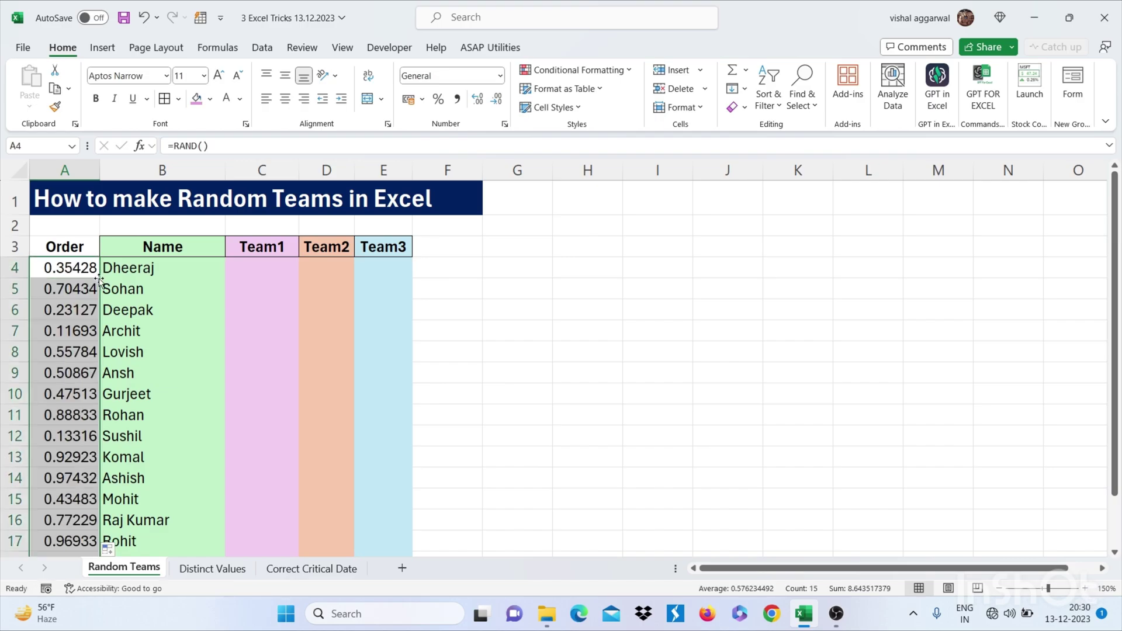
left_click(89, 244)
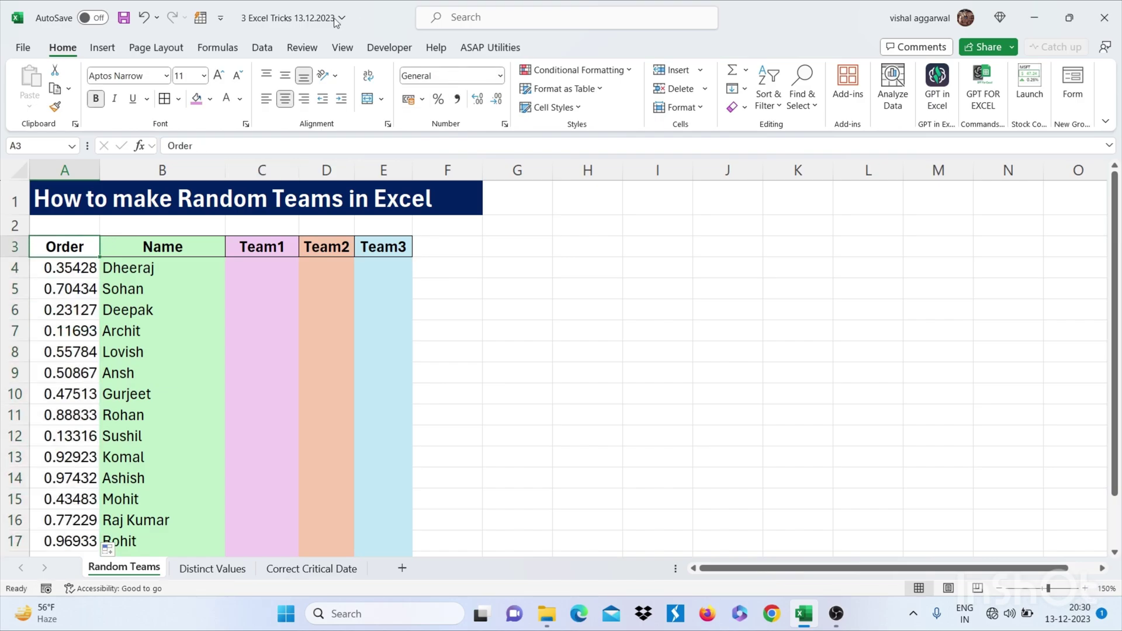
- Turn on header filters and sort Order smallest to largest twice to reshuffle the names
left_click(262, 47)
left_click(628, 88)
left_click(93, 250)
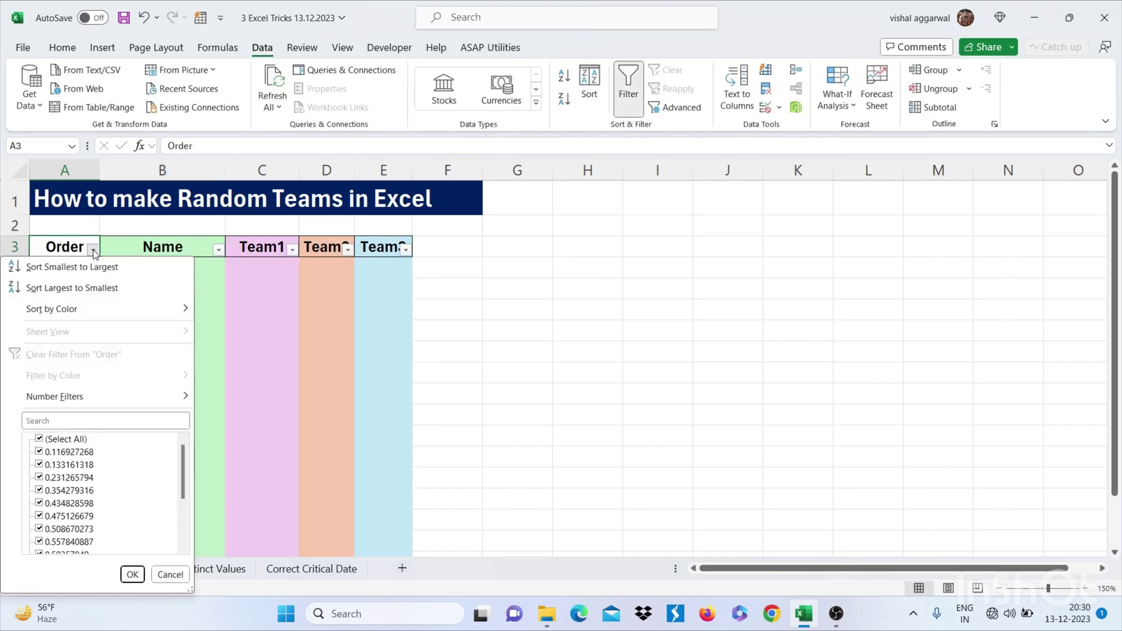
left_click(86, 266)
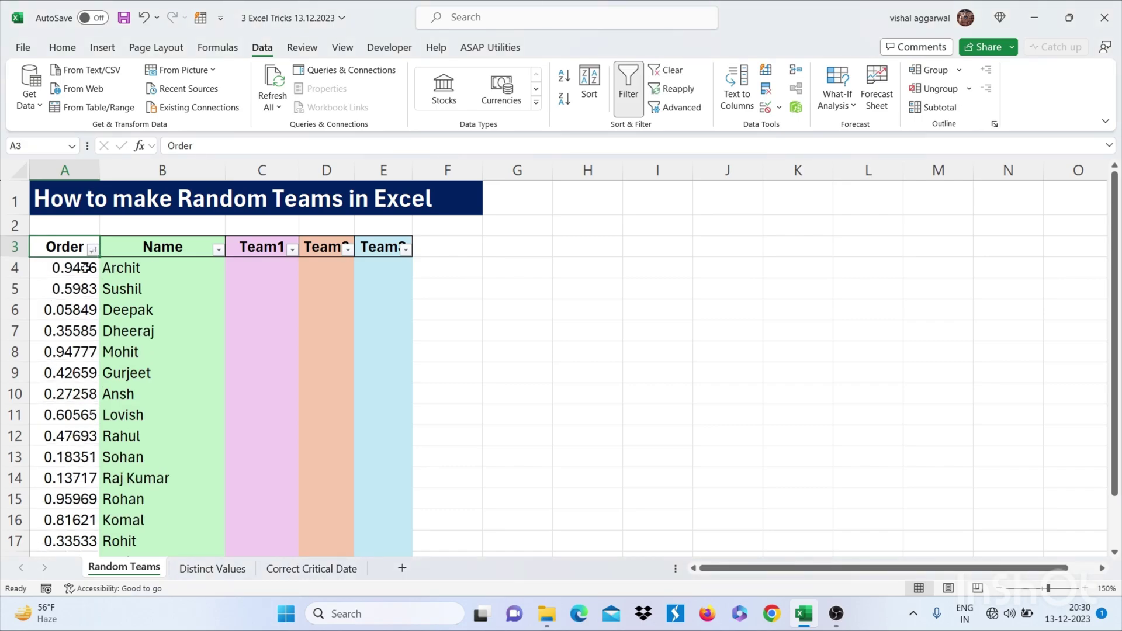
left_click(93, 249)
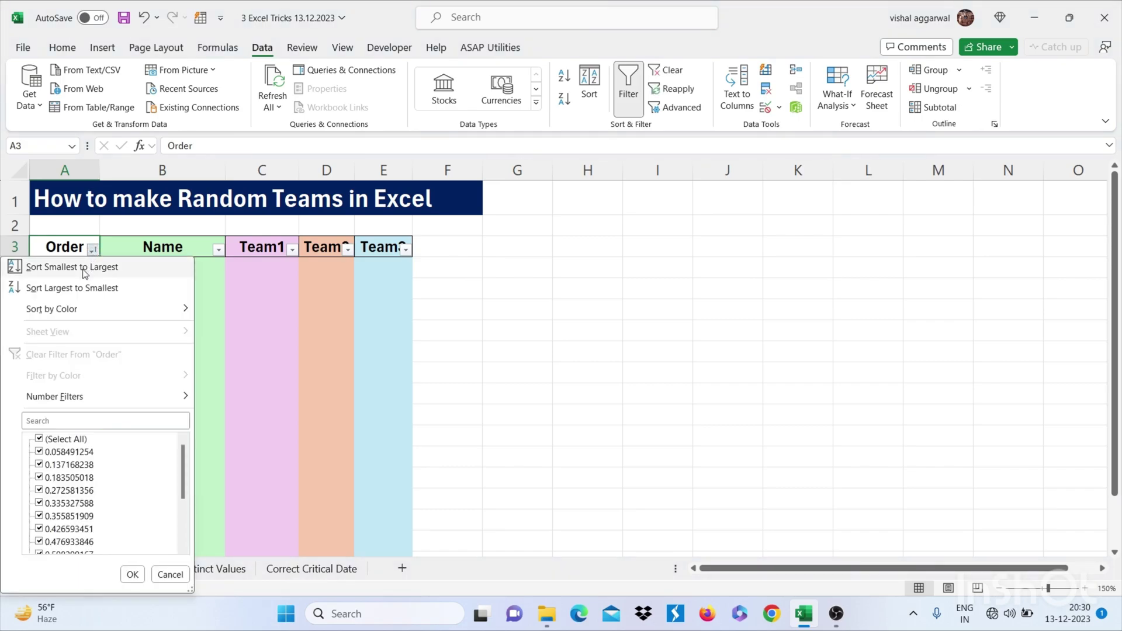
left_click(86, 267)
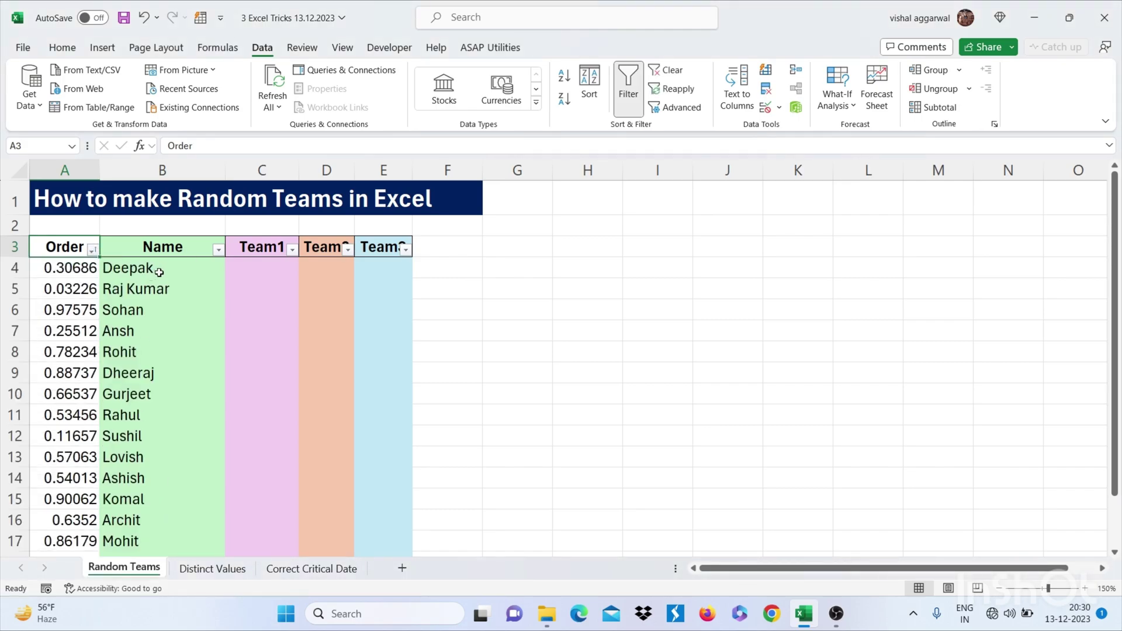
left_click(158, 272)
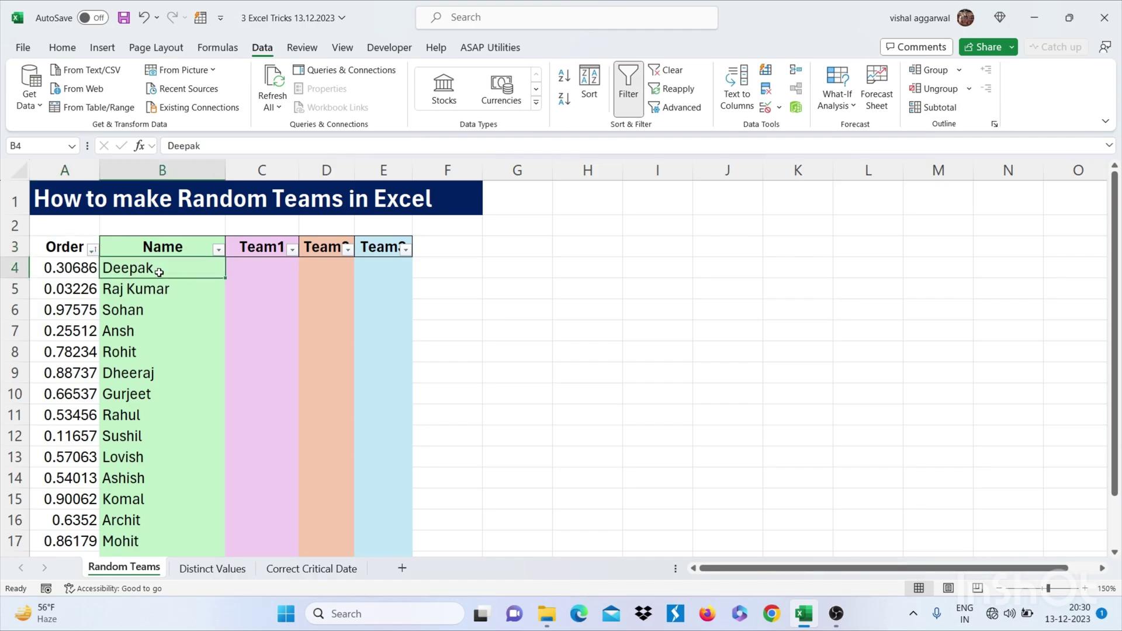
- Enter =WRAPROWS($B$4:$B$18,3) in C4 to spill the names into three teams of five
left_click(269, 274)
type("=")
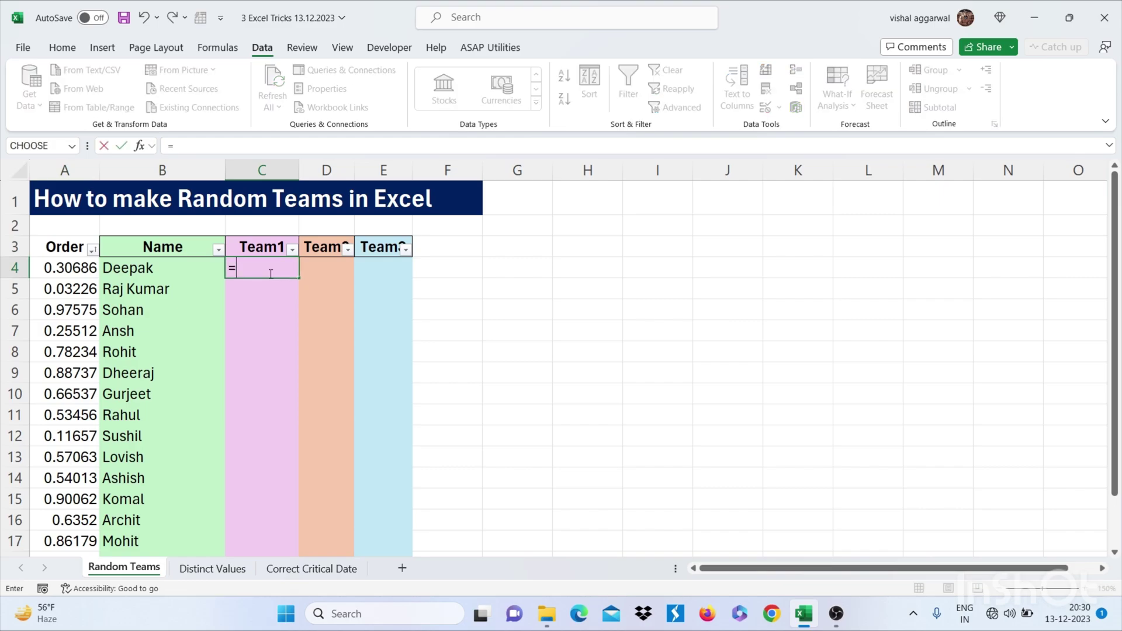
type("wrapw")
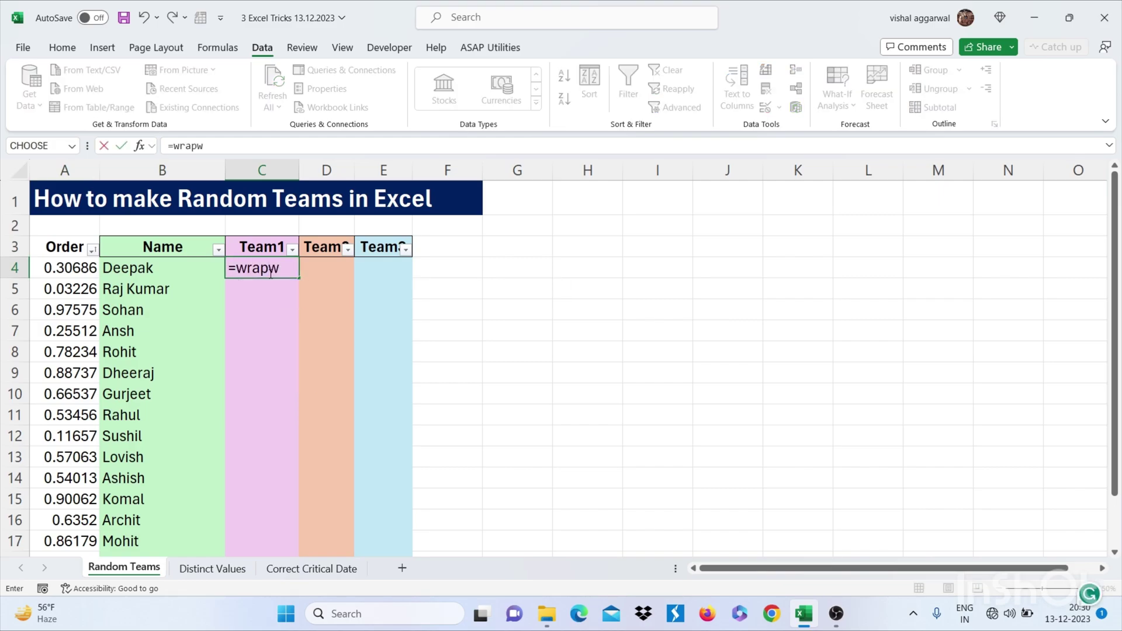
key("BackSpace")
type("rows(")
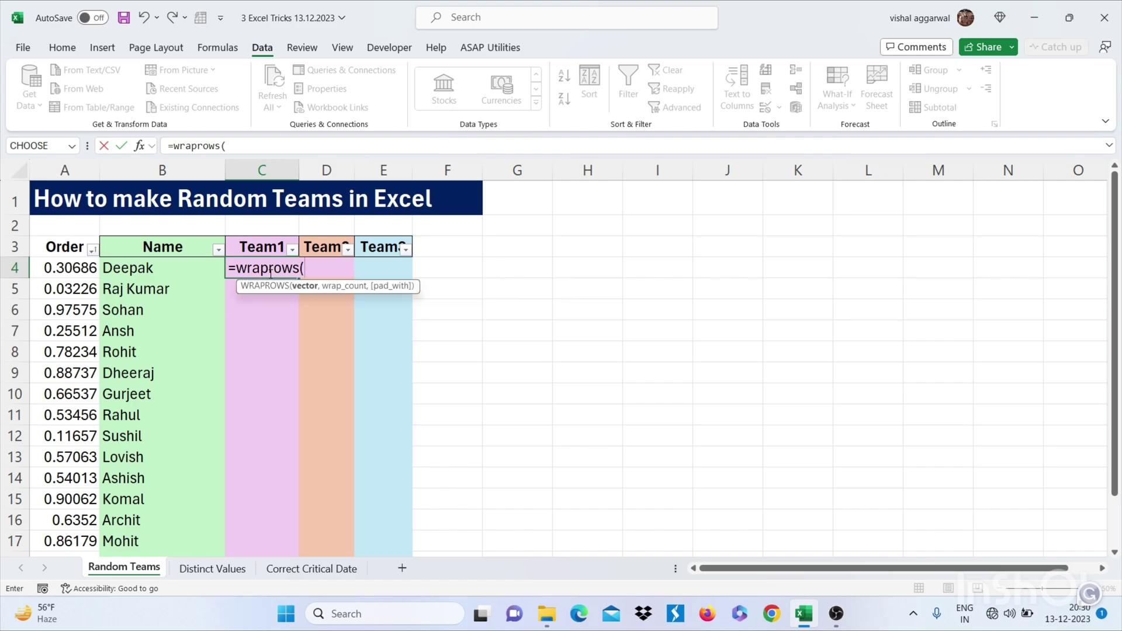
left_click(179, 264)
key("ctrl+shift+Down")
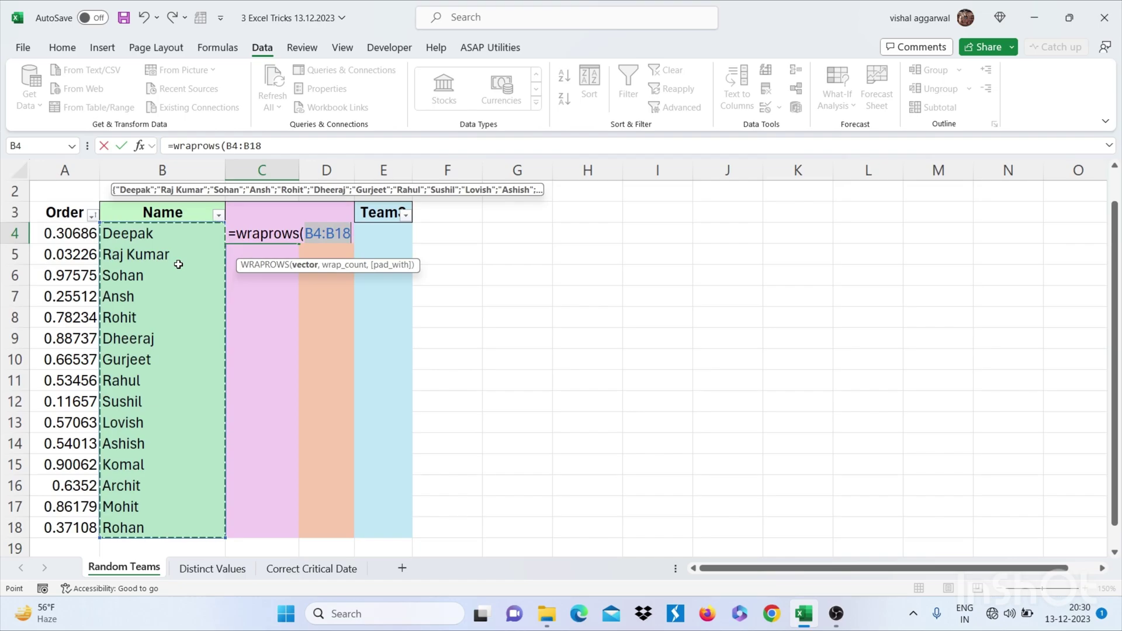
left_click(255, 145)
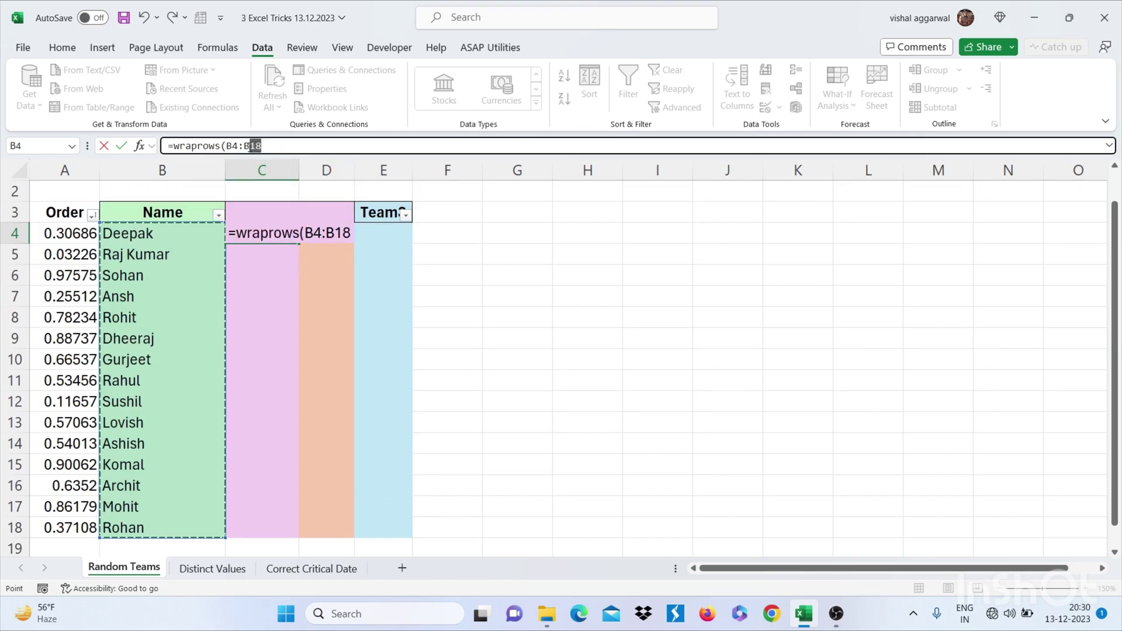
left_click_drag(253, 146, 227, 145)
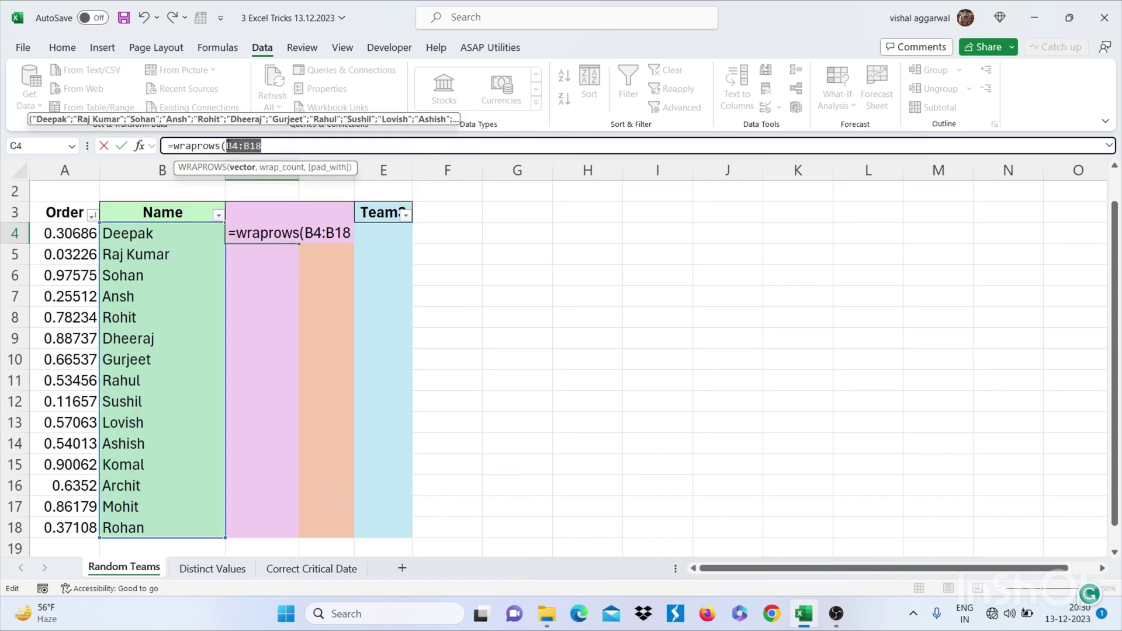
key("F4")
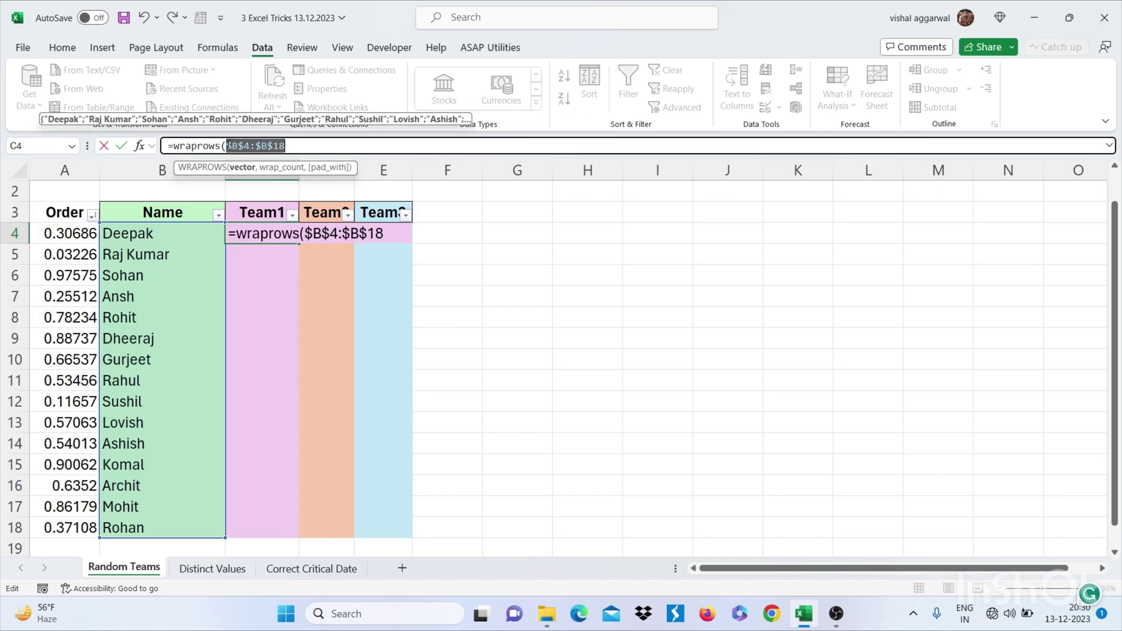
left_click(300, 145)
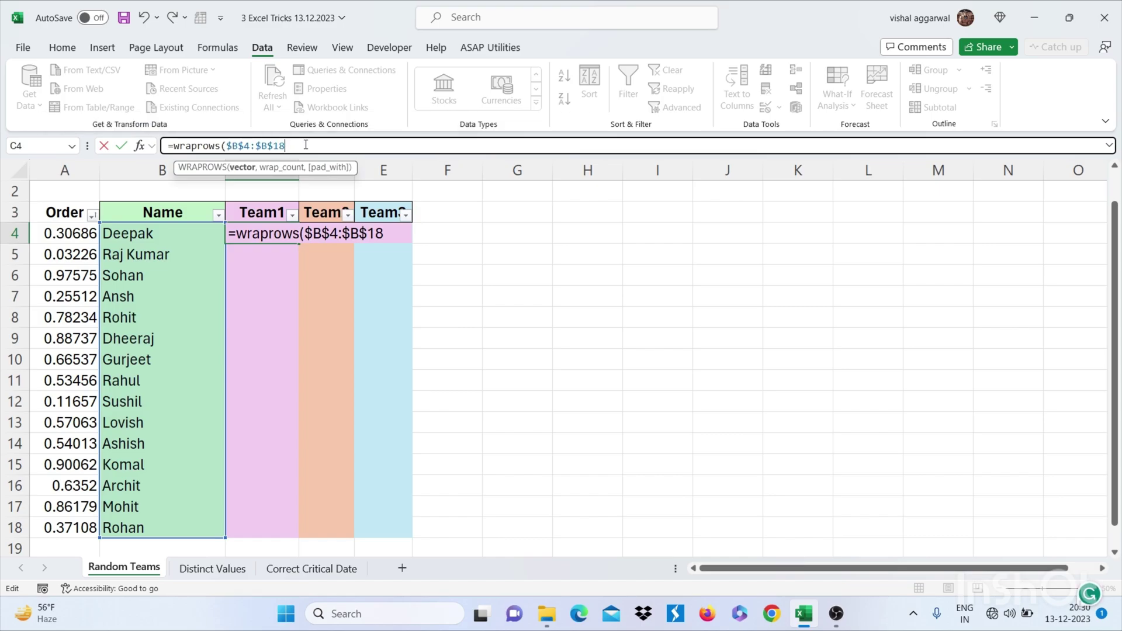
type(",")
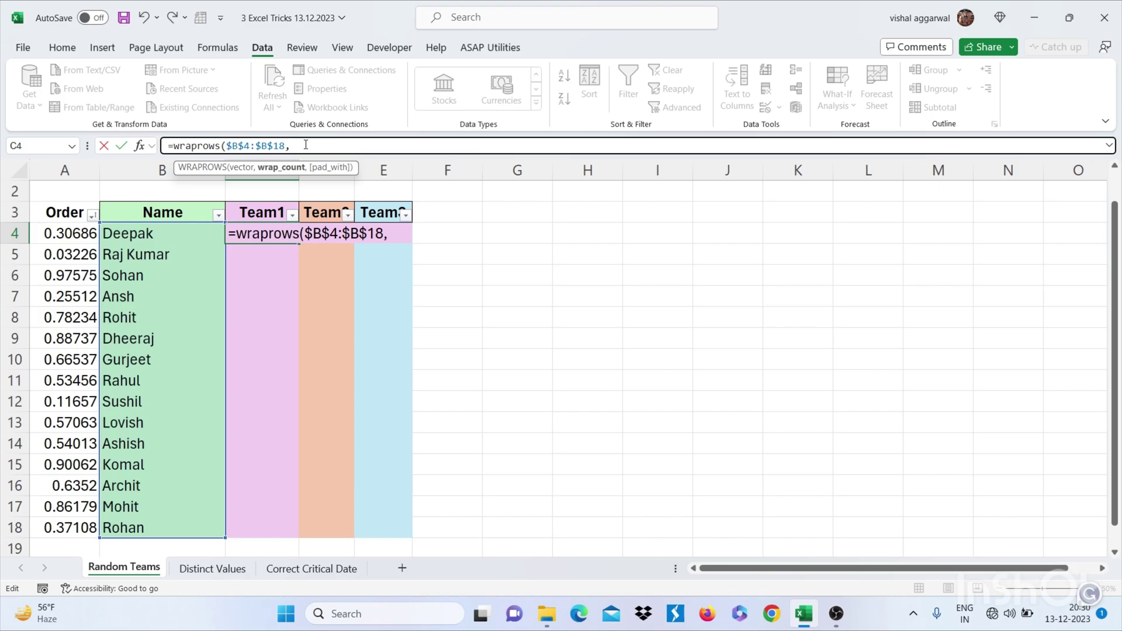
type("3)")
key("Return")
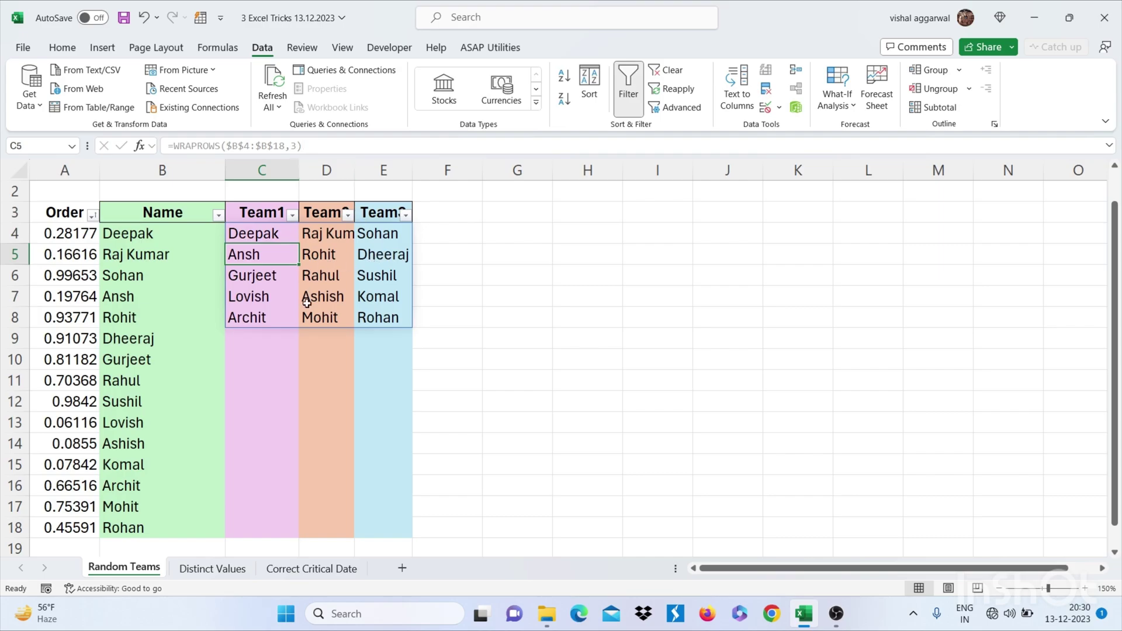
- Switch to the Distinct Values sheet, look over the drinks list, and select cell D4
scroll(304, 310, "up", 1)
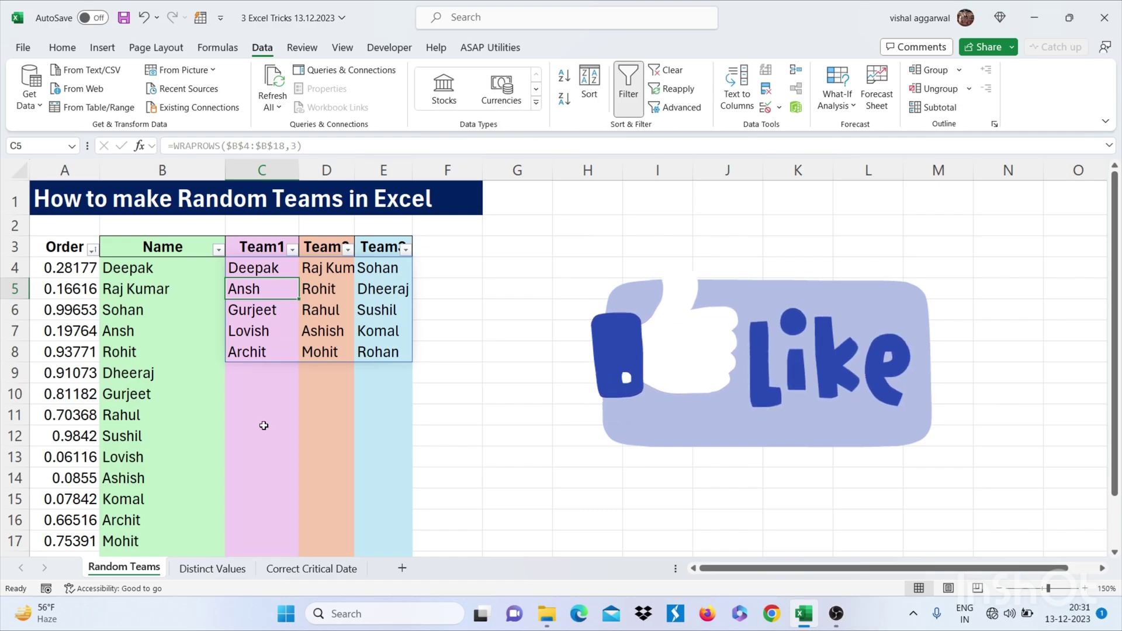
left_click(191, 573)
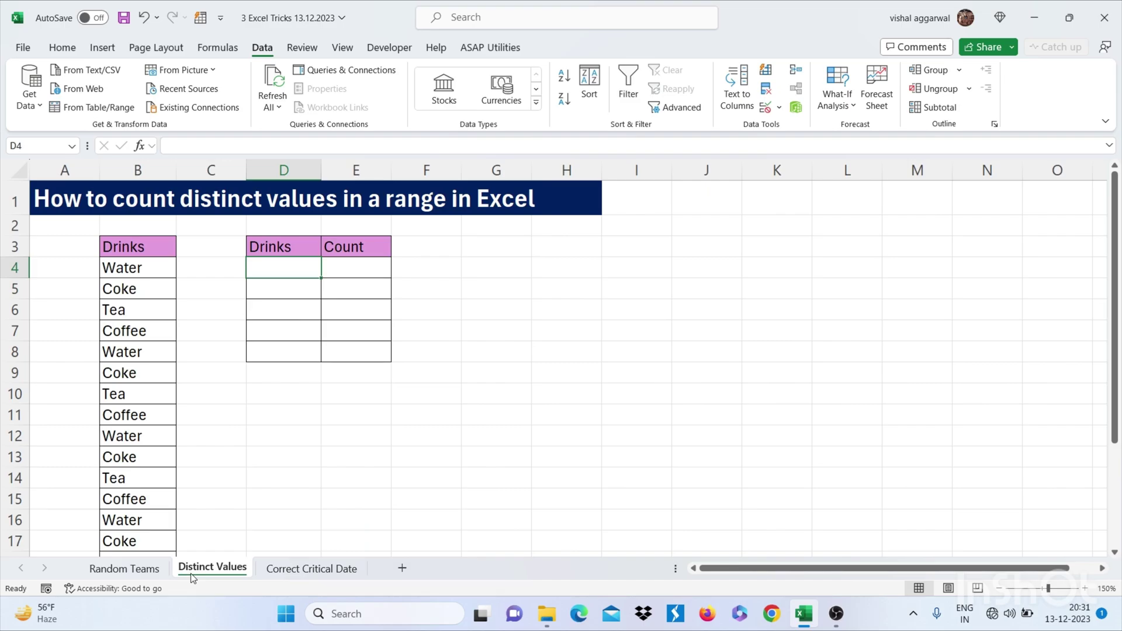
left_click_drag(152, 263, 150, 432)
left_click(292, 269)
left_click_drag(135, 274, 143, 424)
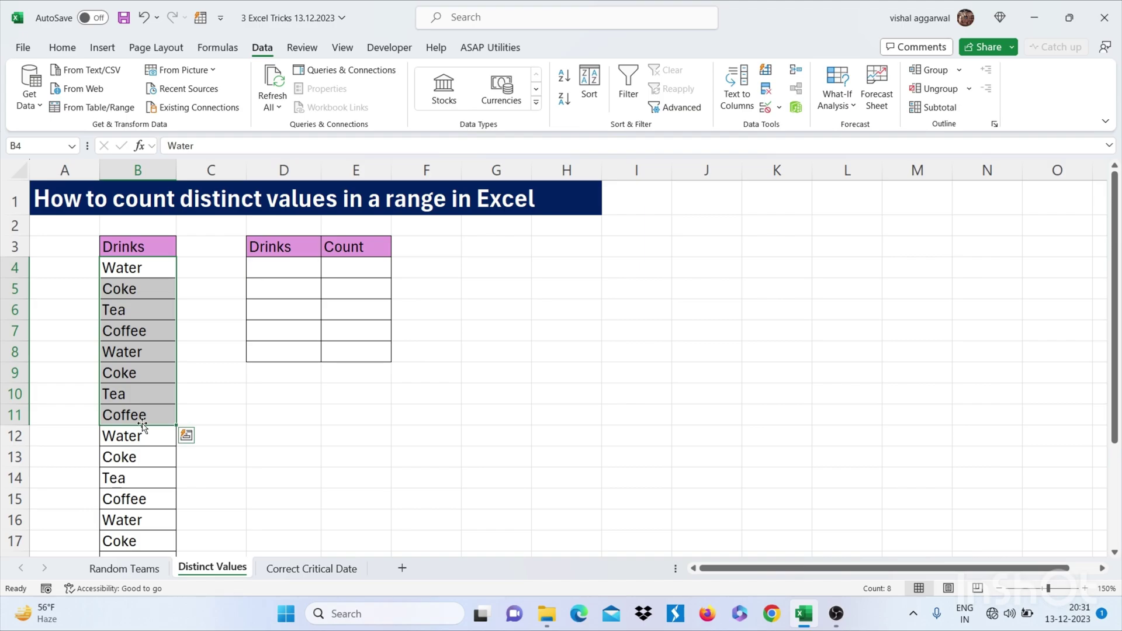
left_click(285, 275)
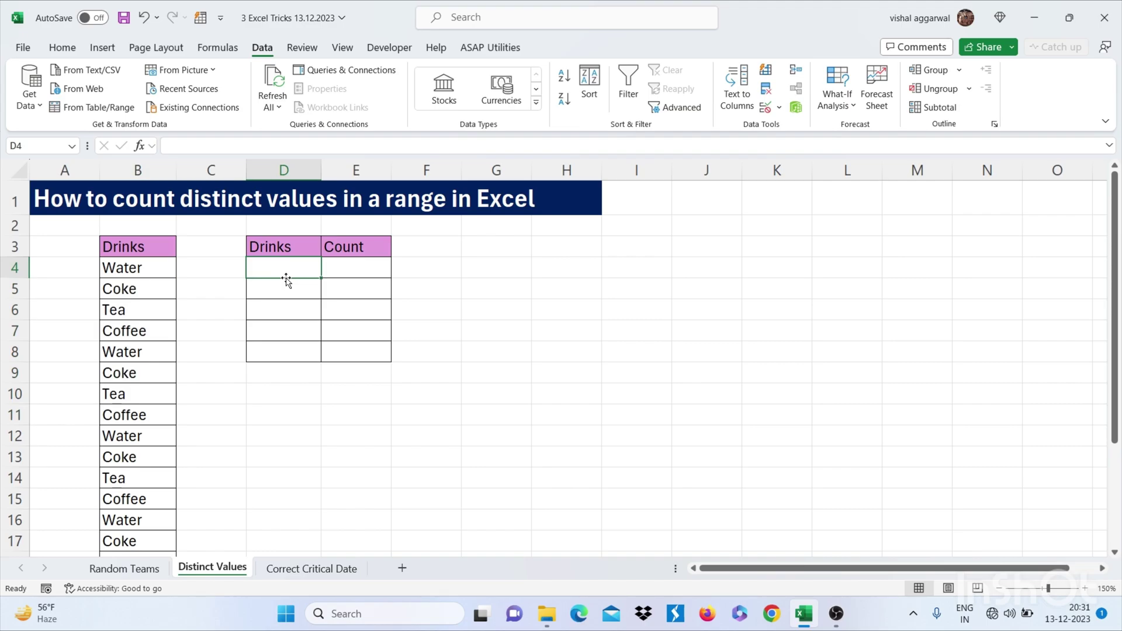
- Enter =UNIQUE(B4:B24) in D4, listing Water, Coke, Tea, Coffee and Lemonade once each
type("=unit")
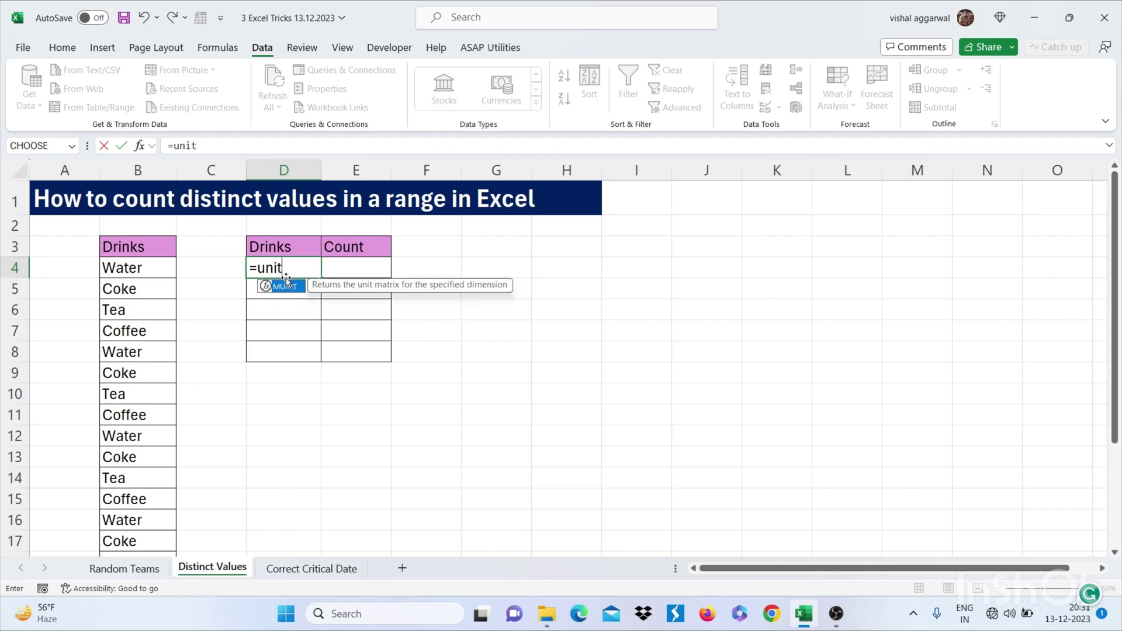
key("BackSpace")
type("q")
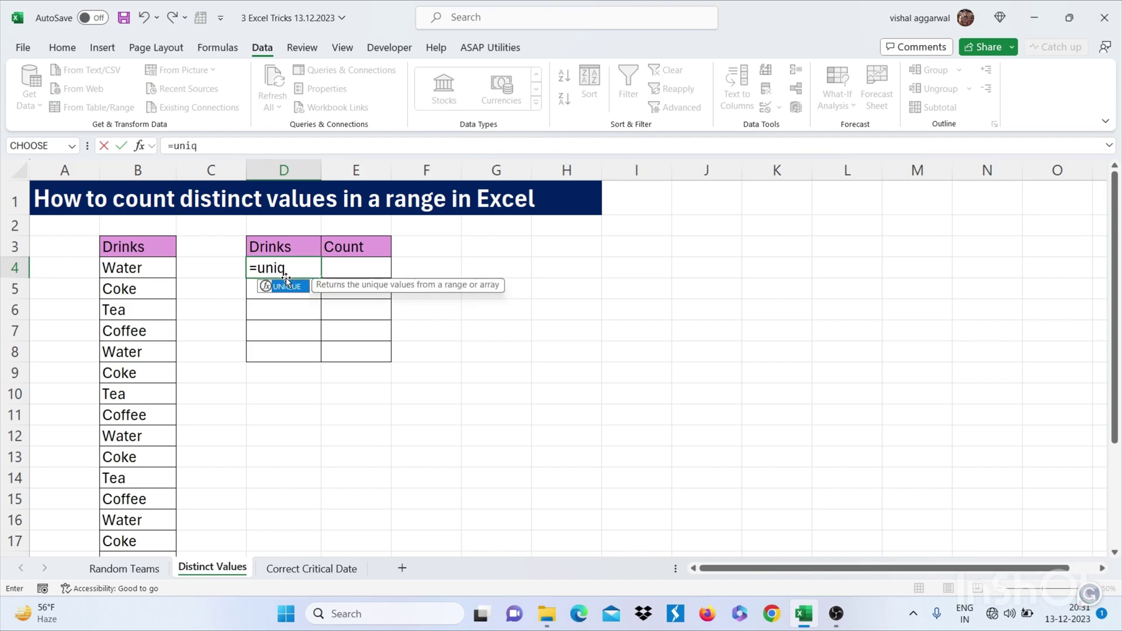
key("Tab")
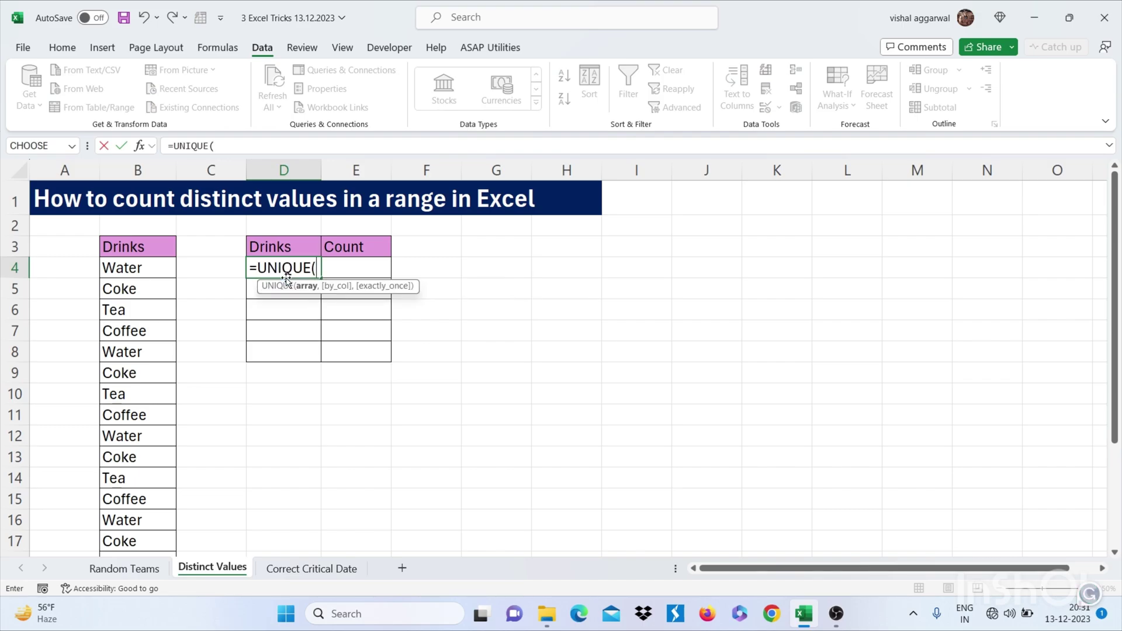
left_click(149, 267)
key("ctrl+shift+Down")
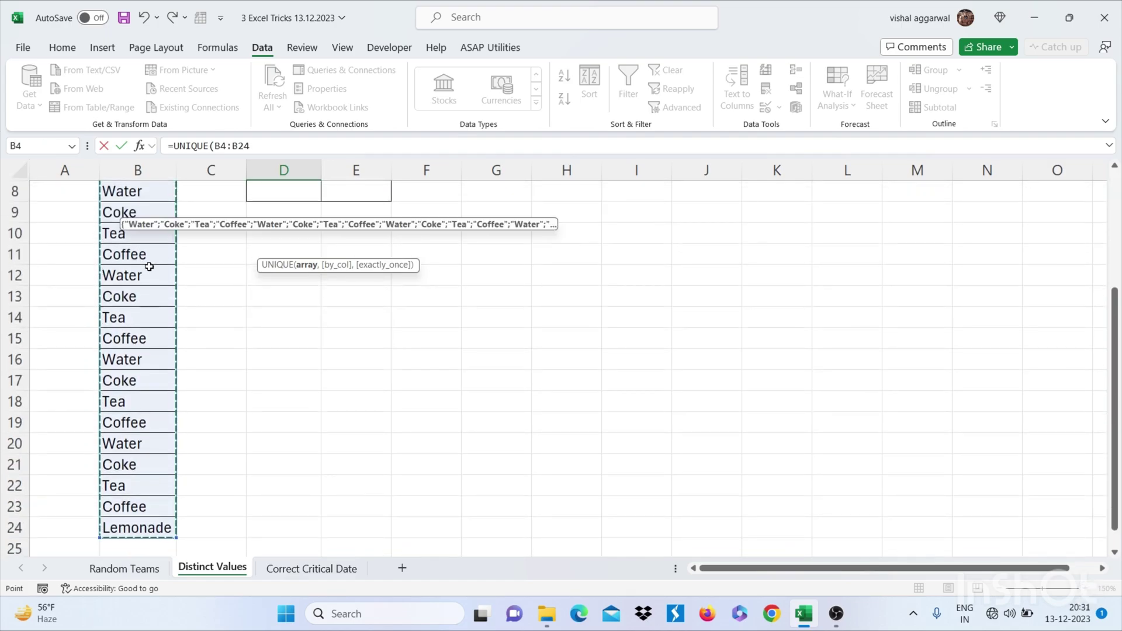
key("Return")
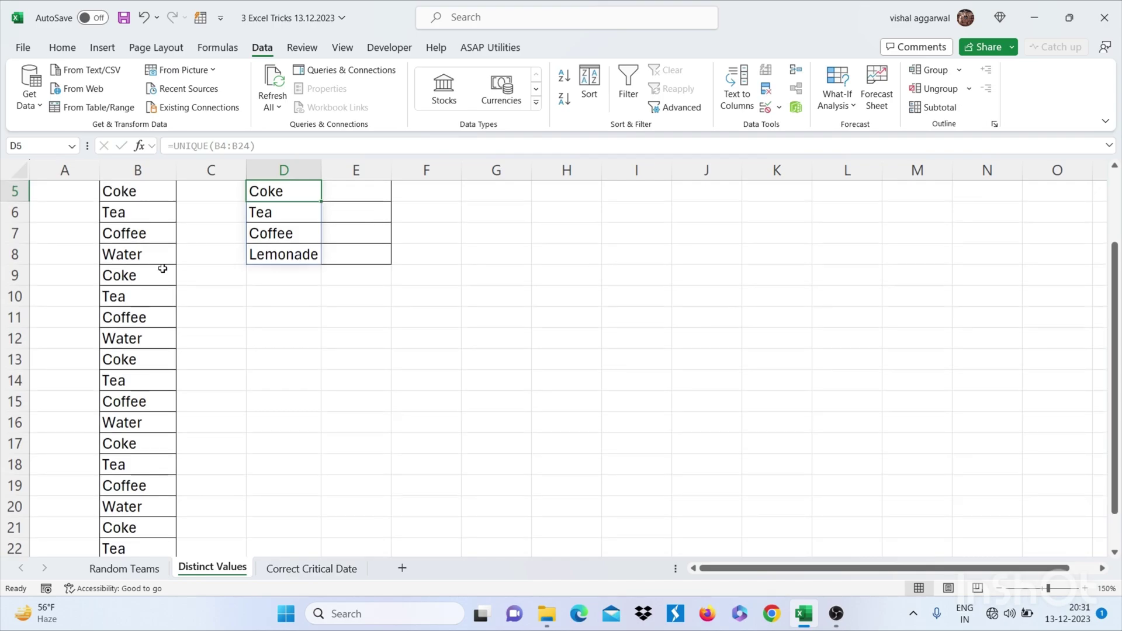
scroll(163, 268, "up", 2)
left_click(359, 271)
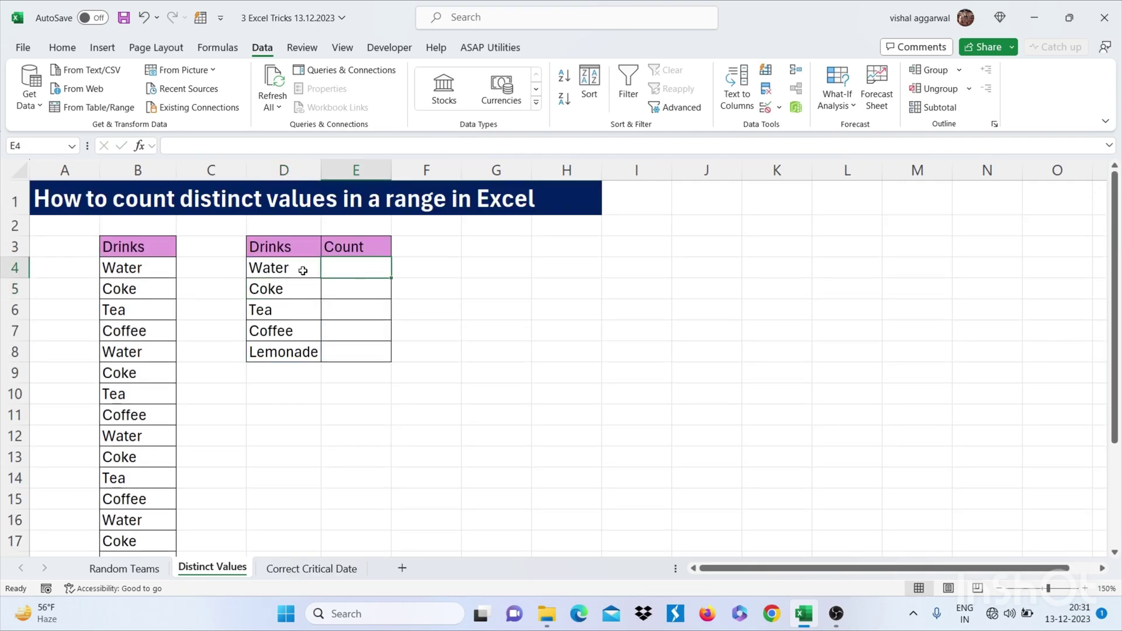
left_click_drag(302, 270, 291, 349)
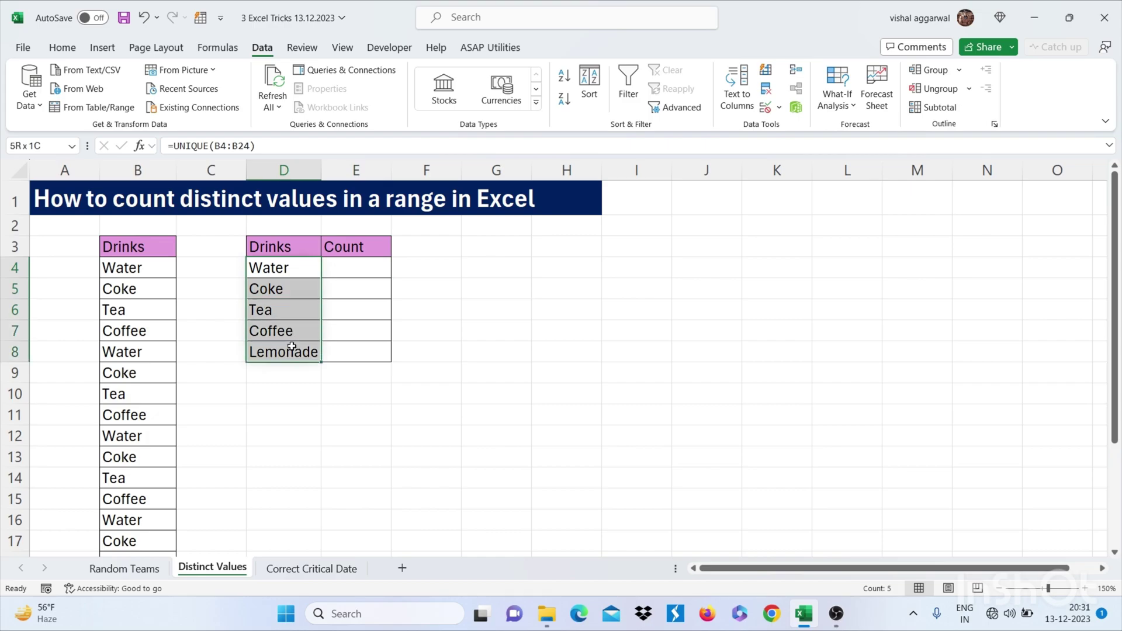
- In E4 start a COUNTIF formula over the absolute drinks range $B$4:$B$24
left_click(348, 277)
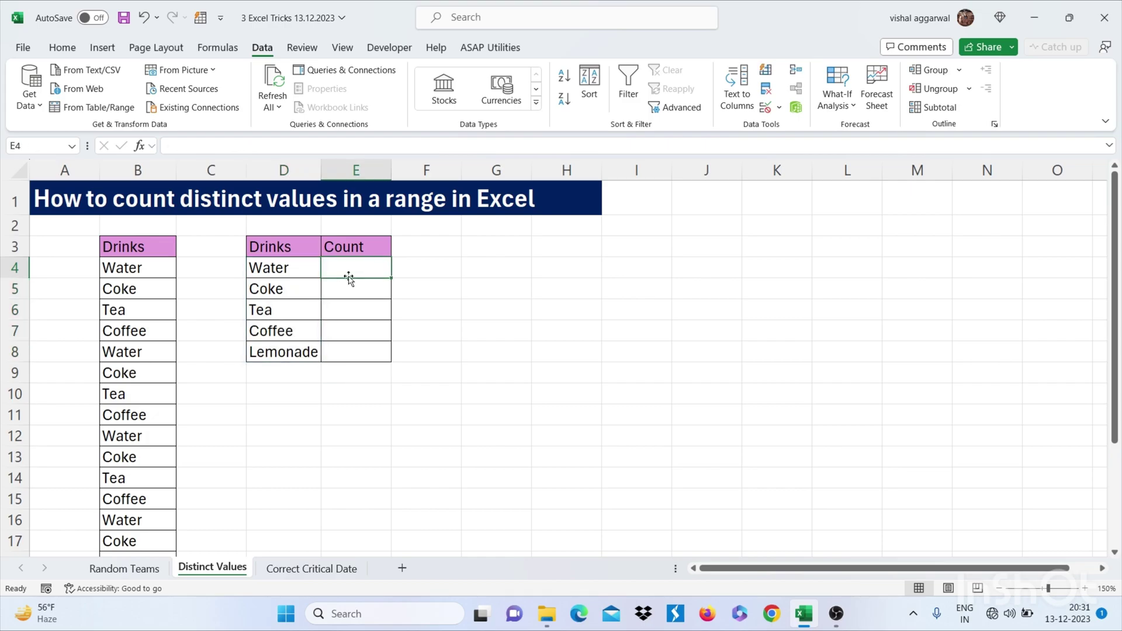
type("=count")
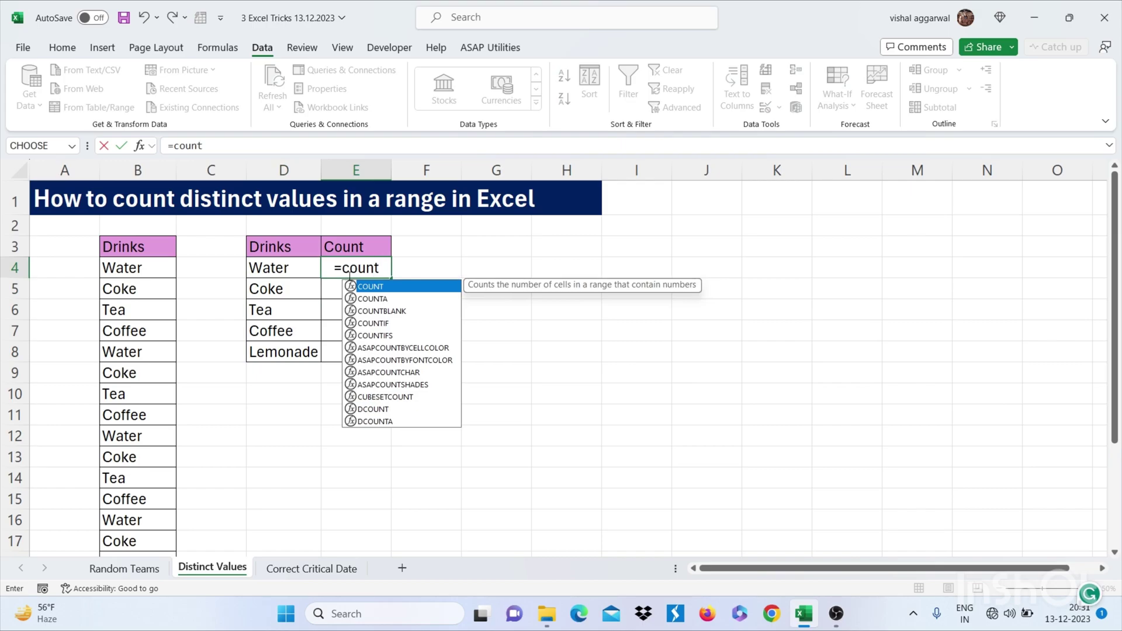
type("if(")
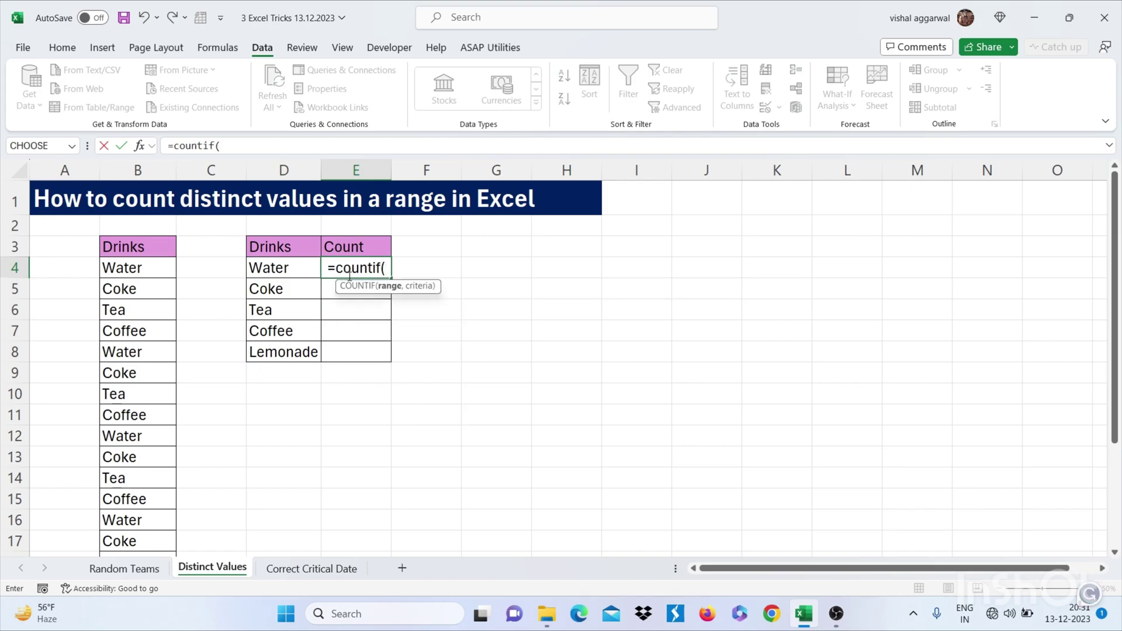
left_click(136, 269)
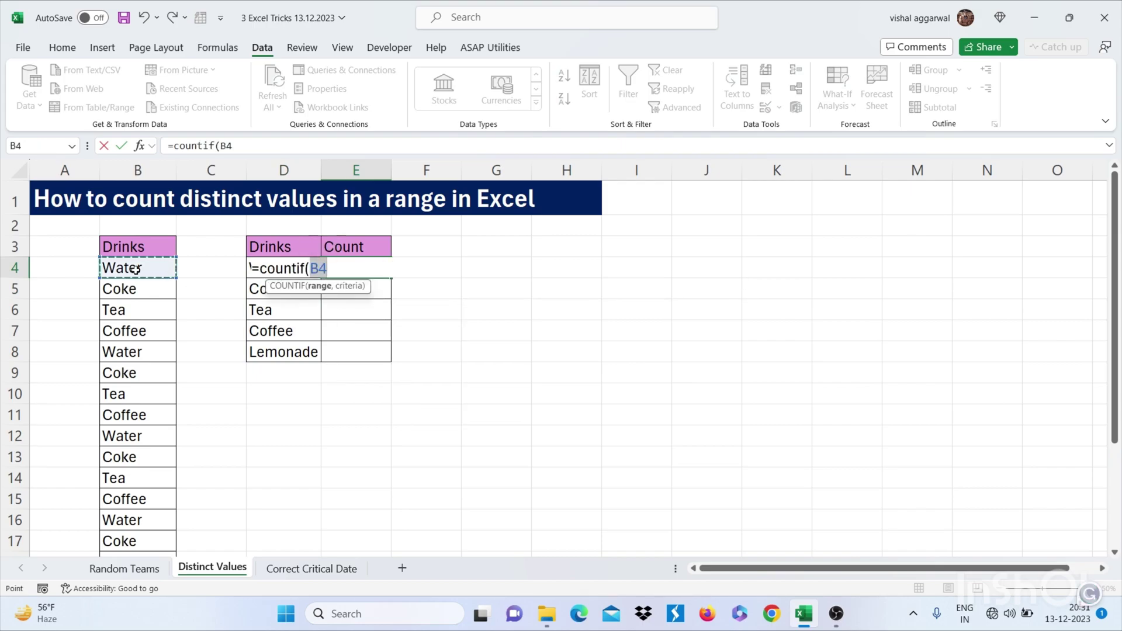
key("ctrl+shift+Down")
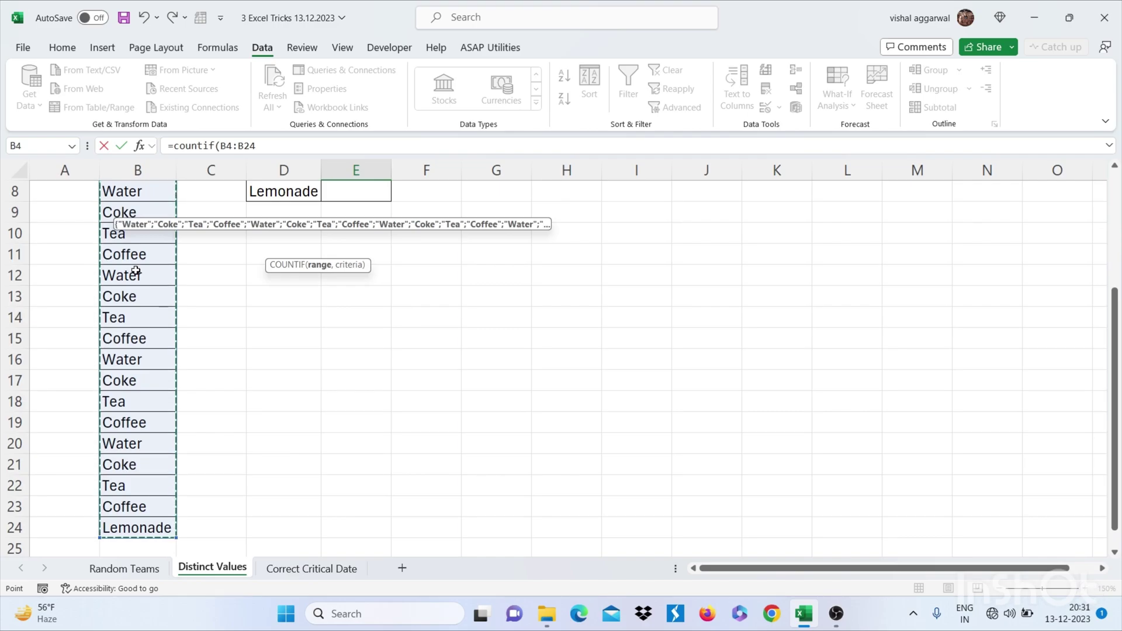
scroll(135, 271, "up", 3)
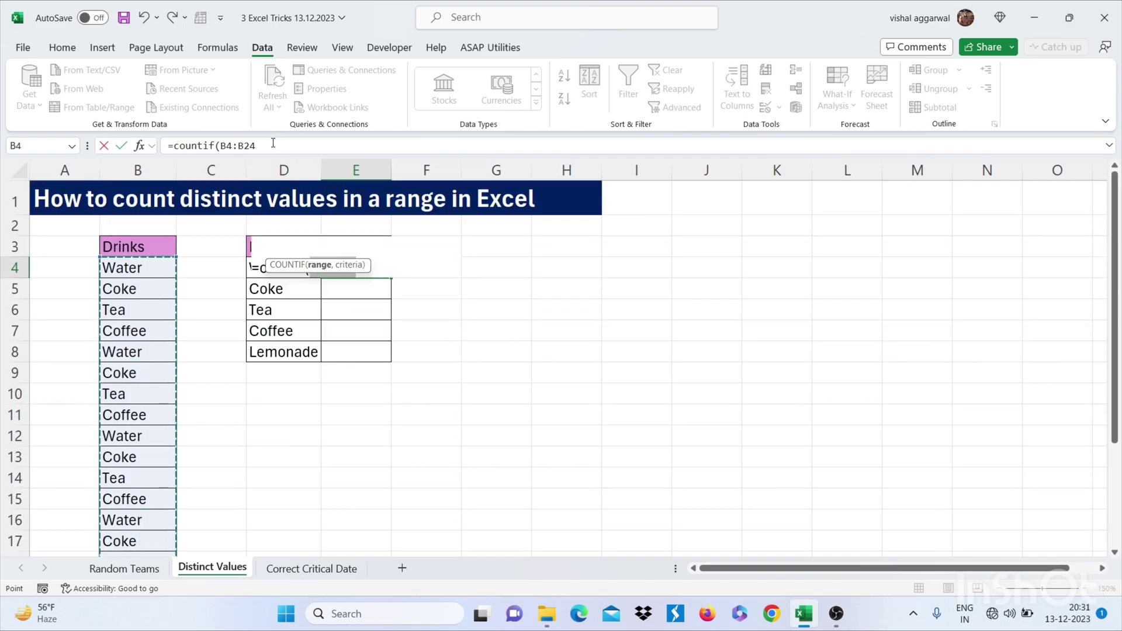
left_click_drag(273, 143, 221, 145)
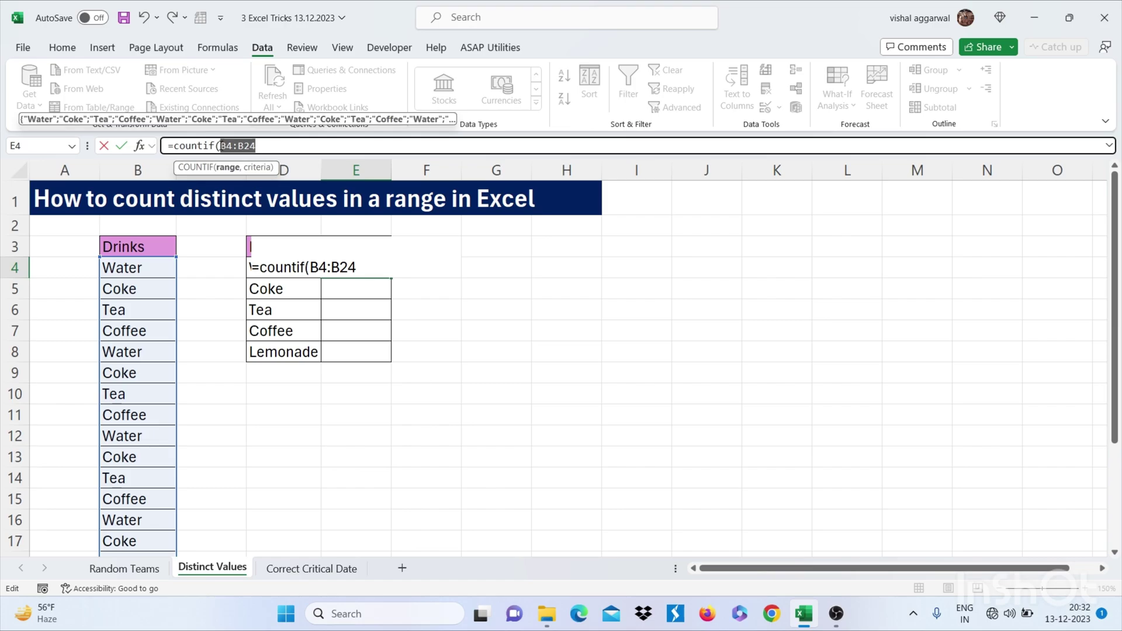
key("F4")
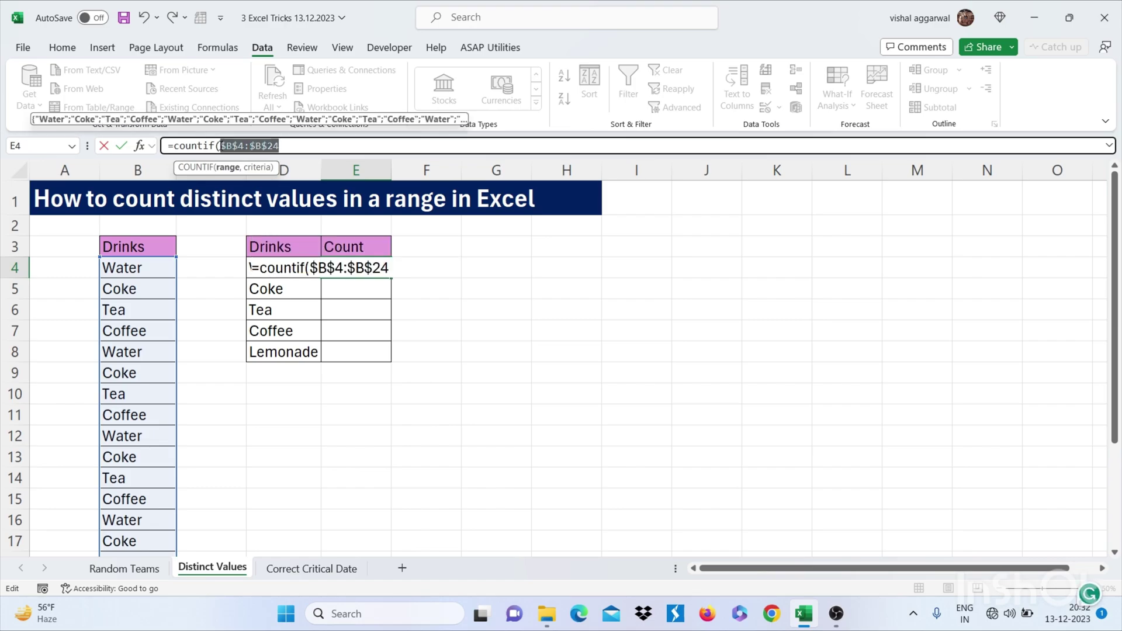
- Complete the COUNTIF with criterion D4 and copy it down, giving counts 5, 5, 5, 5, 1
left_click(316, 142)
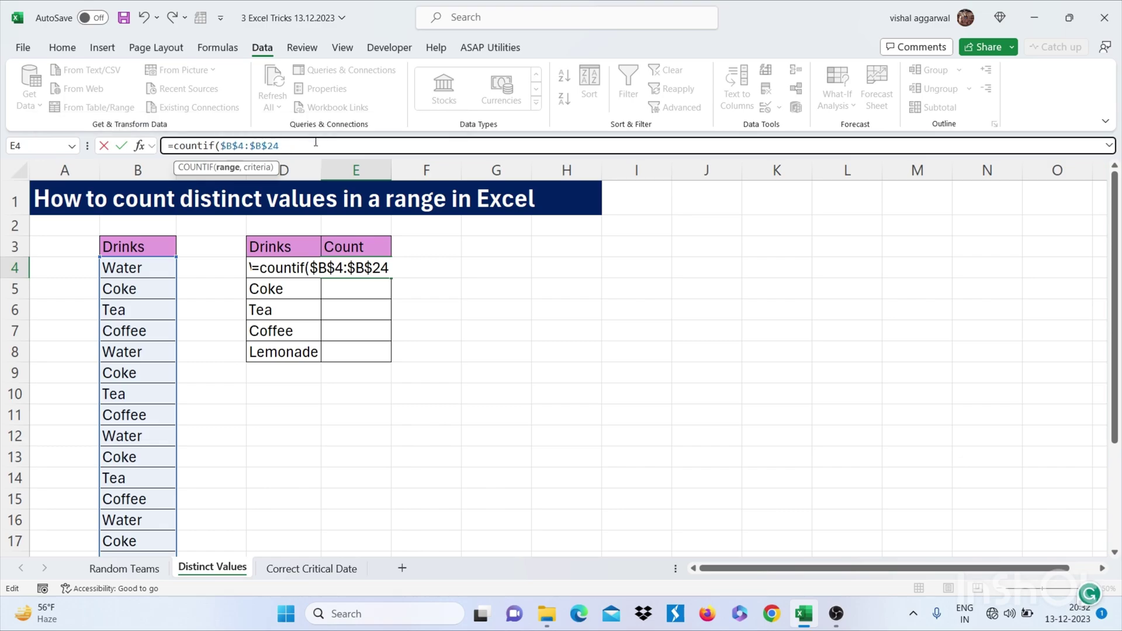
type(",")
key("Left")
left_click(275, 286)
key("Up")
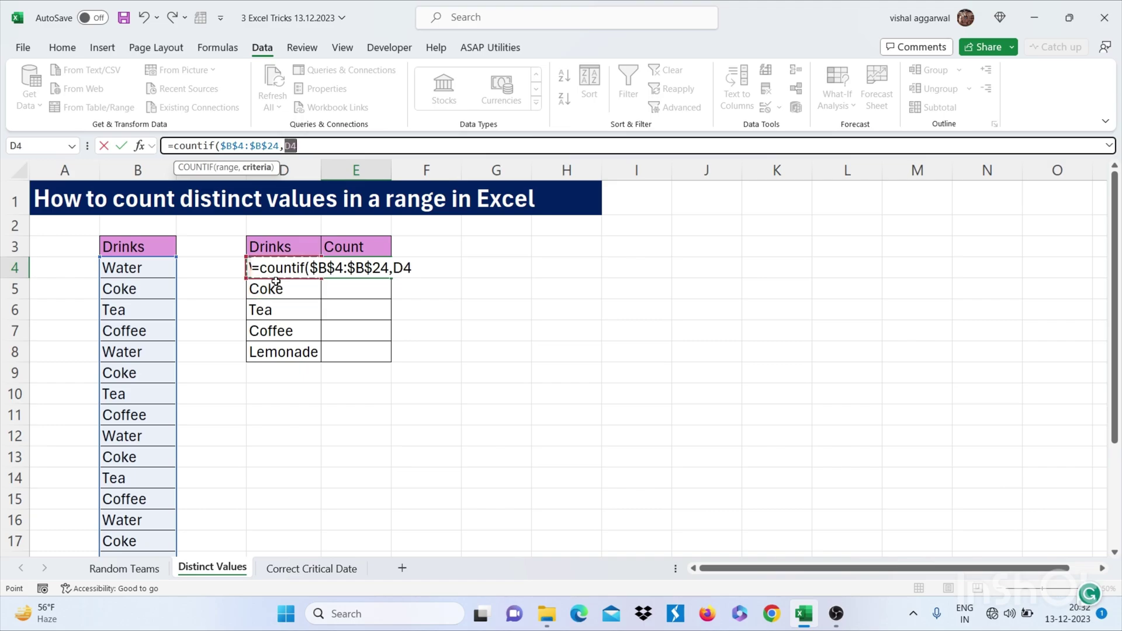
type(")")
key("Return")
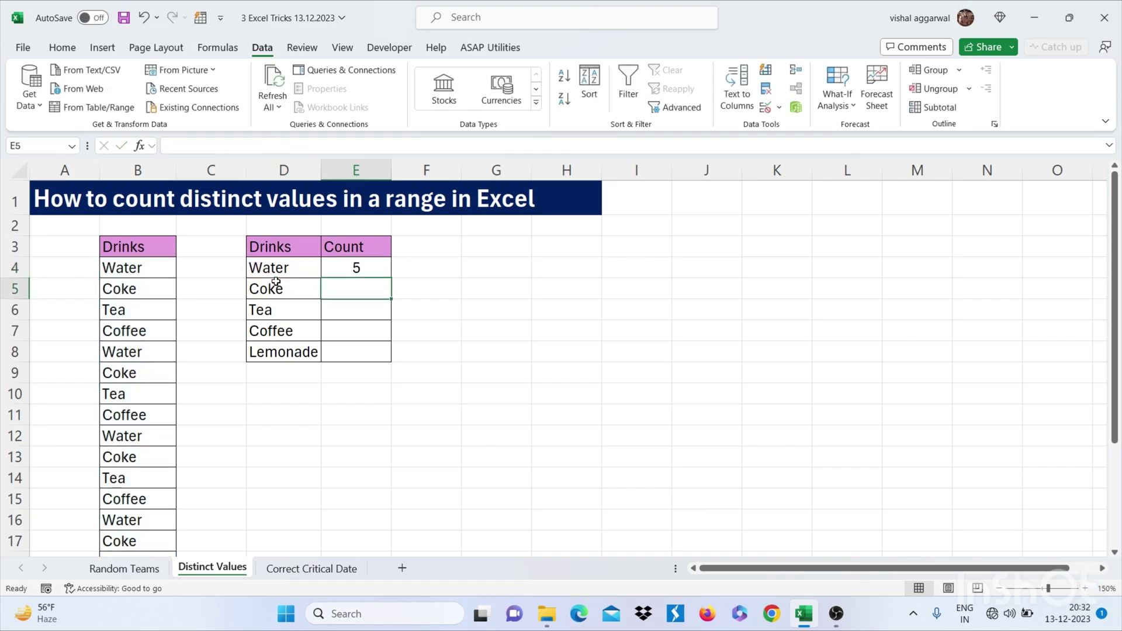
left_click(355, 268)
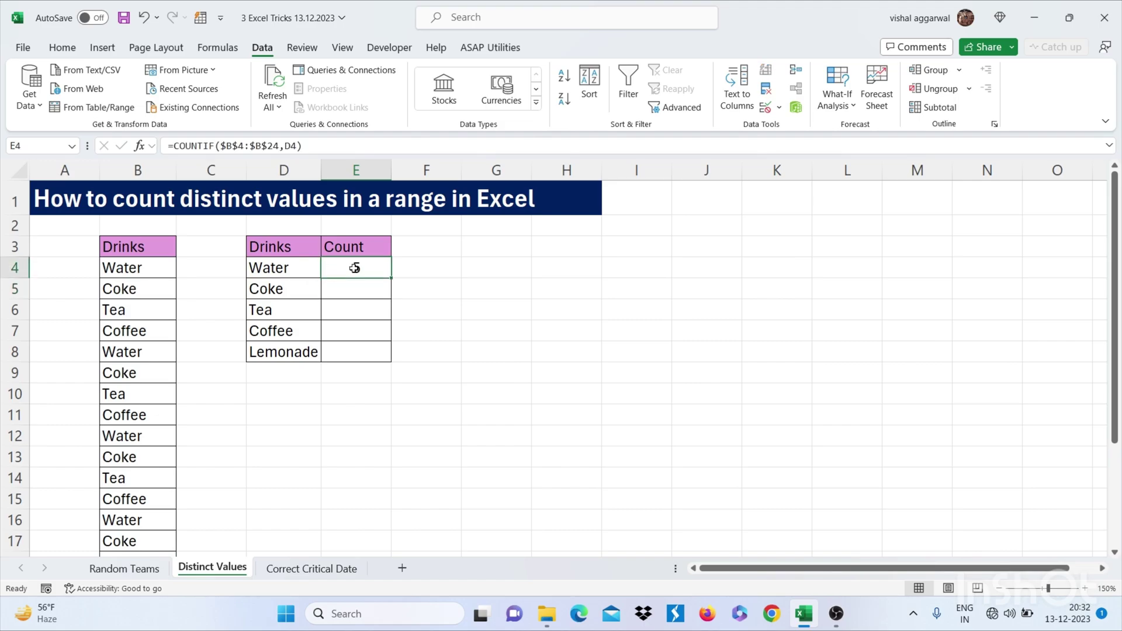
double_click(391, 279)
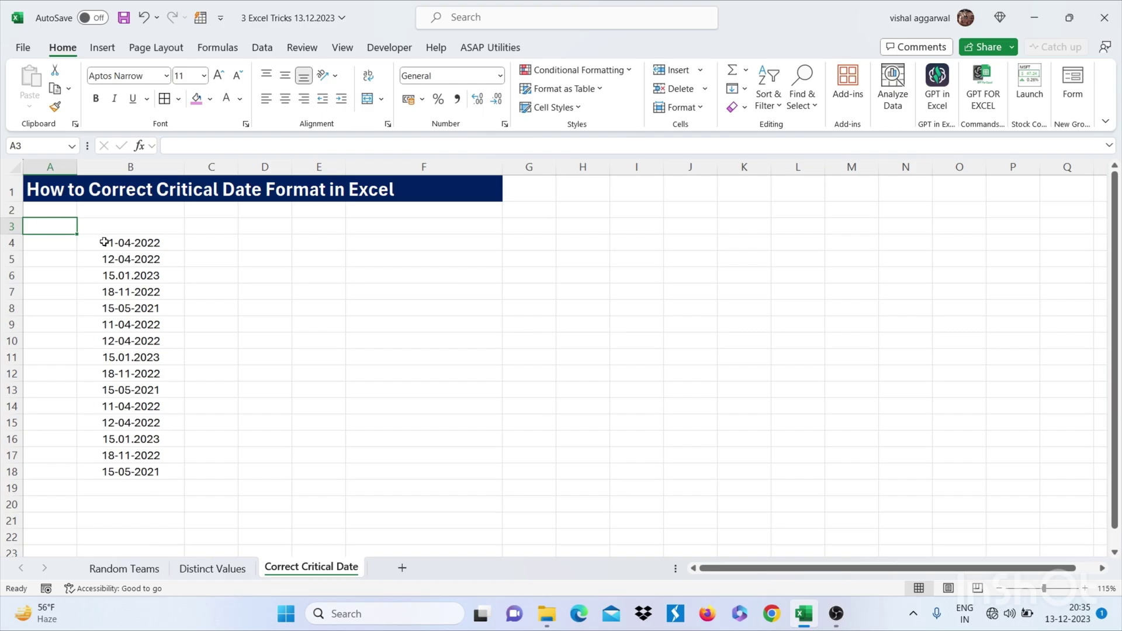
- Remove centring from the dates in column B so the 15.01.2023 text entries stand out
left_click_drag(102, 239, 119, 471)
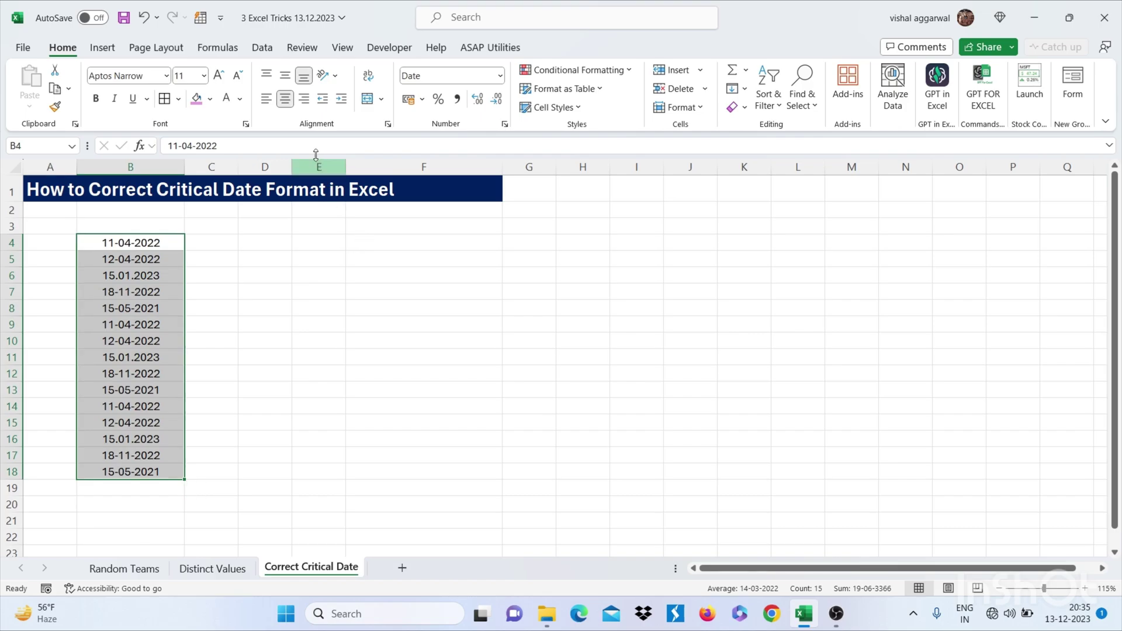
left_click(285, 98)
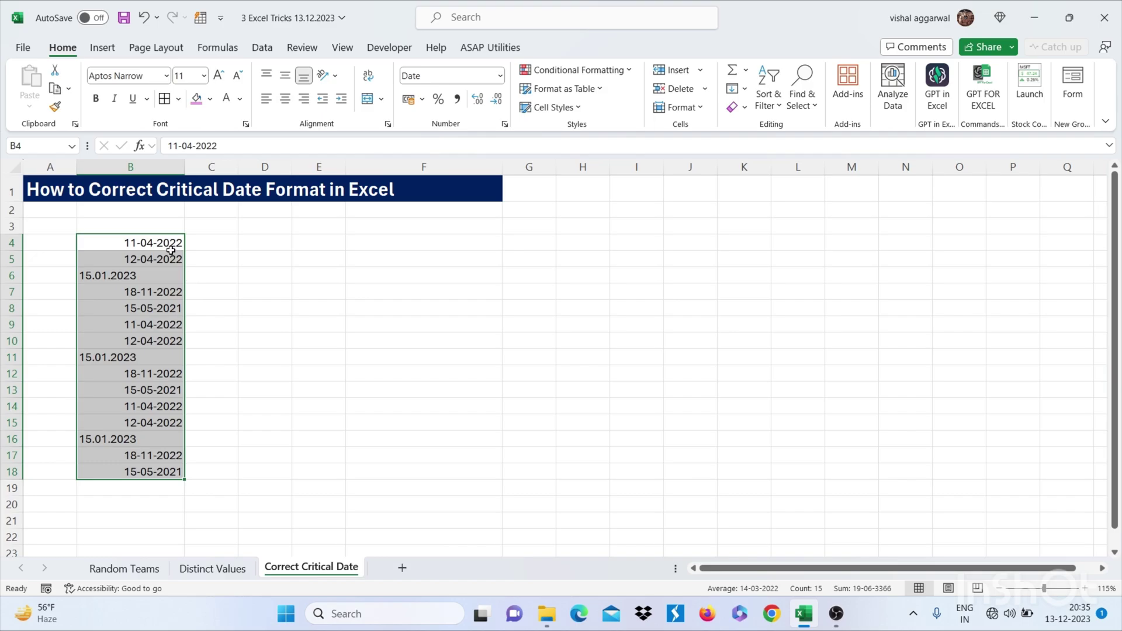
left_click_drag(173, 252, 156, 363)
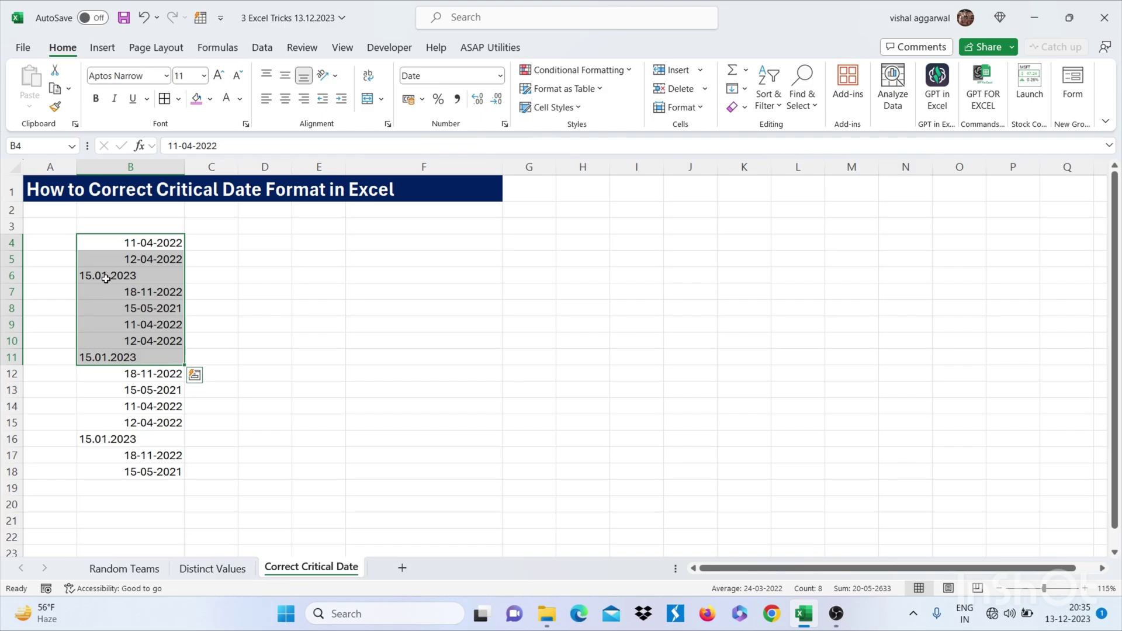
left_click(193, 452)
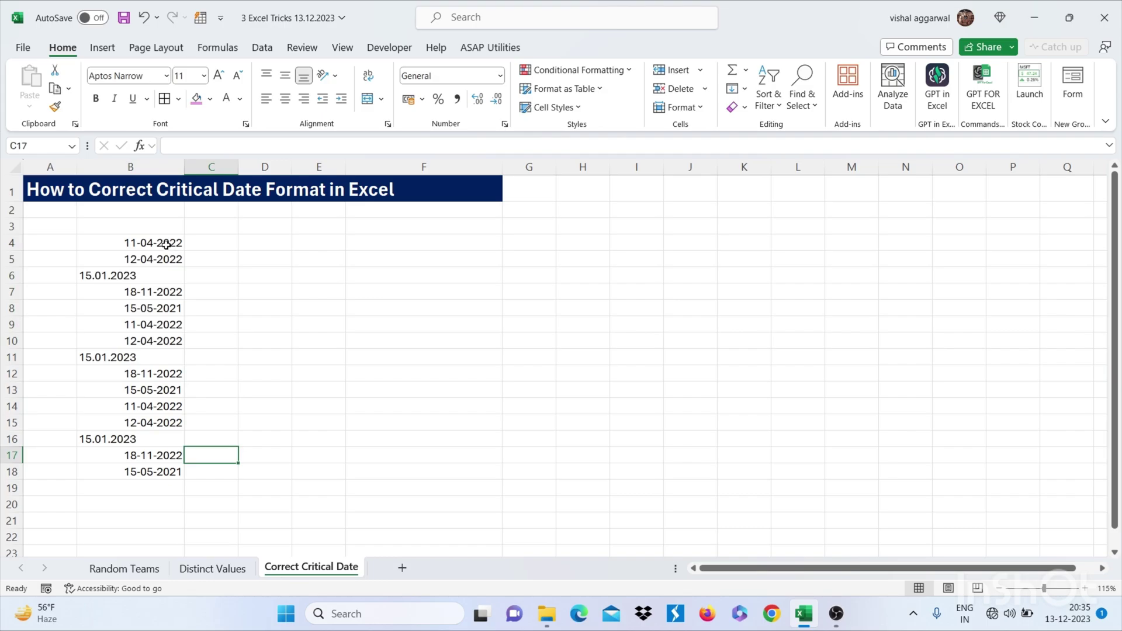
- Replace every '.' with '-' in B4:B18, making 6 replacements so all dates match
left_click_drag(165, 248, 139, 471)
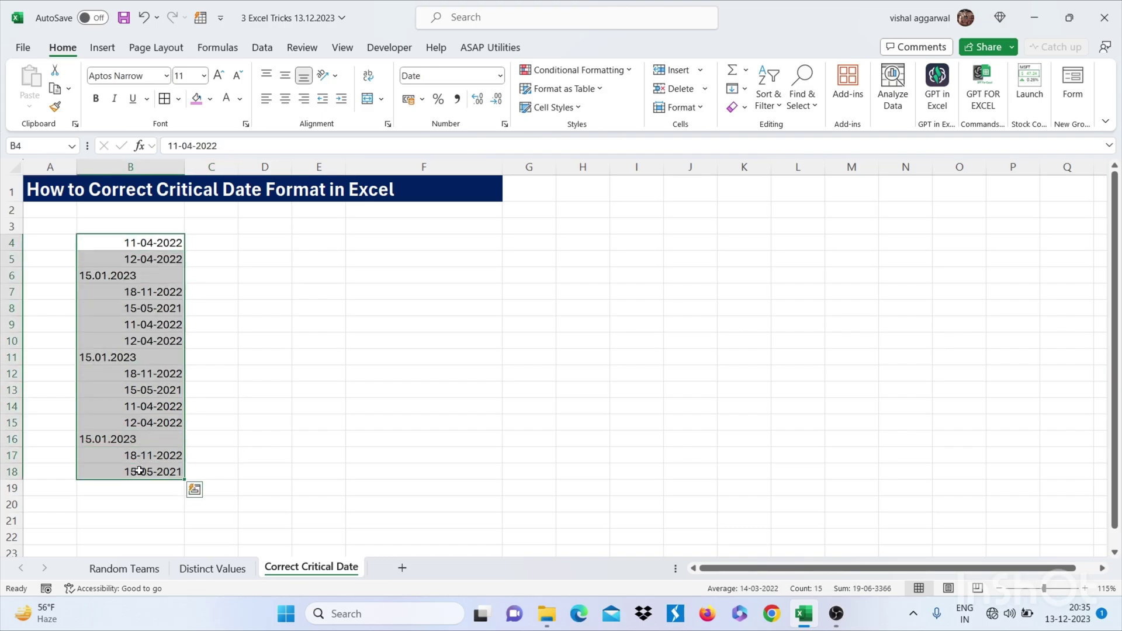
key("ctrl+f")
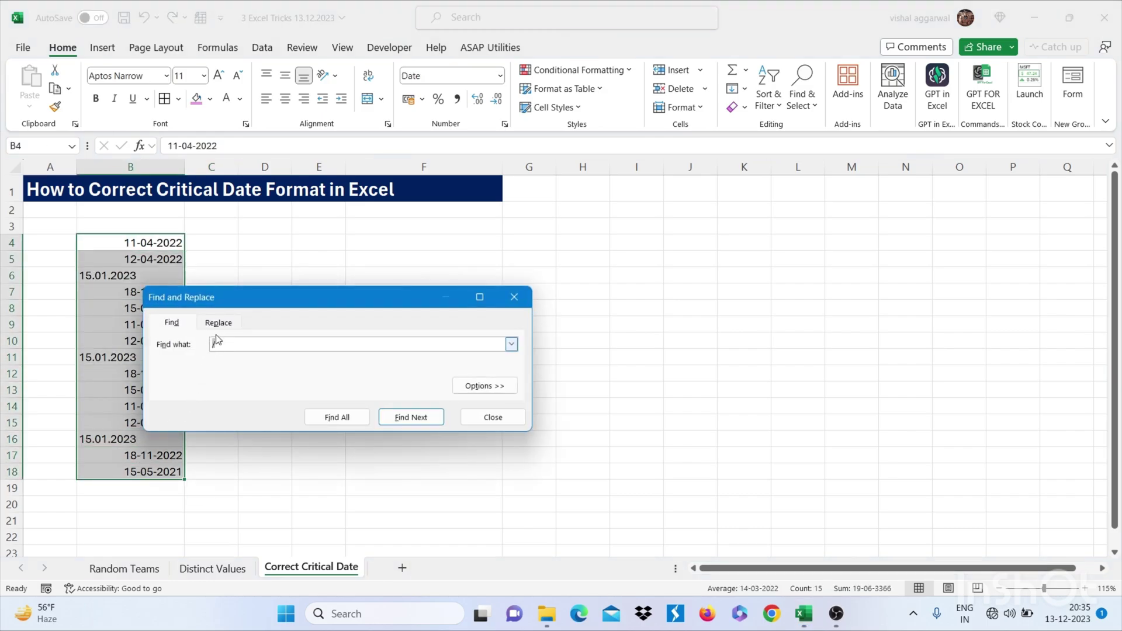
left_click(219, 330)
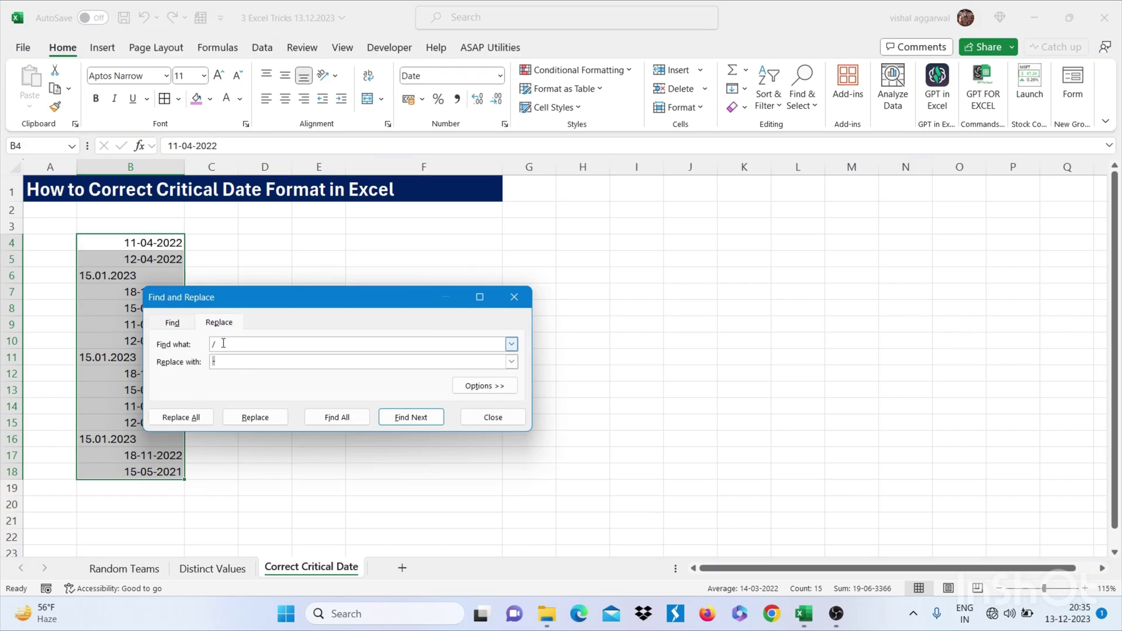
key("shift+Tab")
left_click(197, 419)
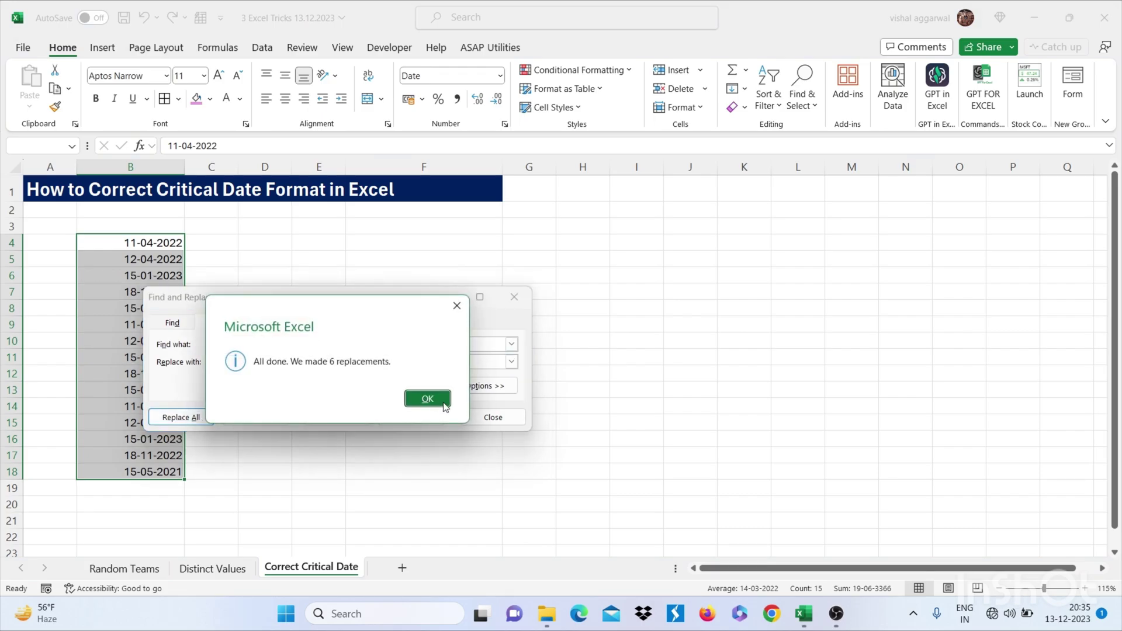
left_click(428, 399)
left_click(486, 418)
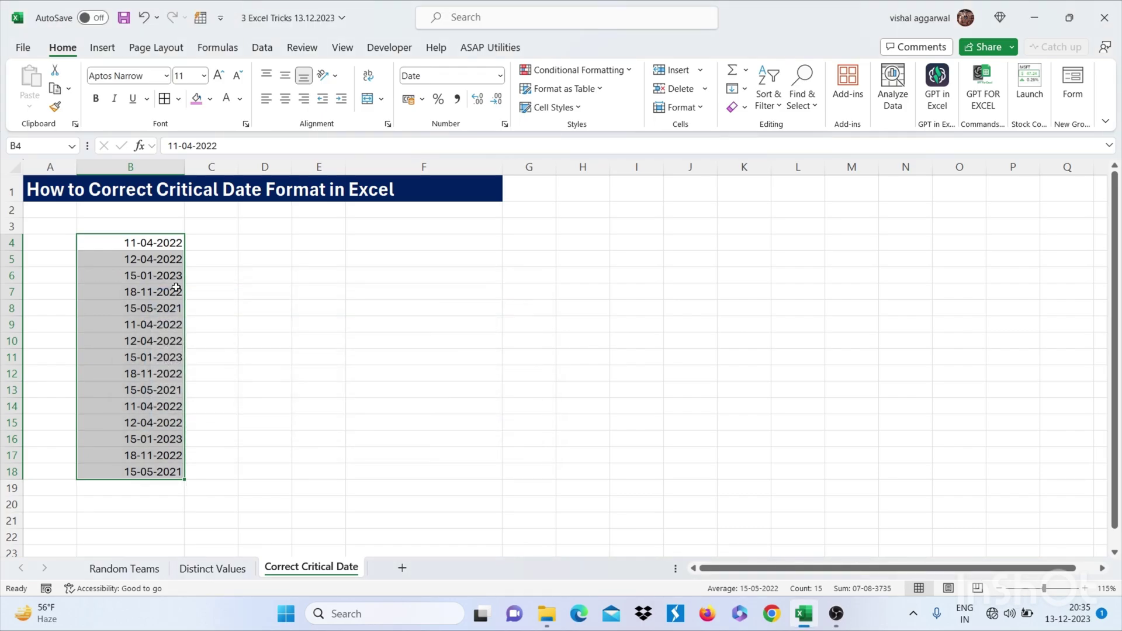
left_click(176, 288)
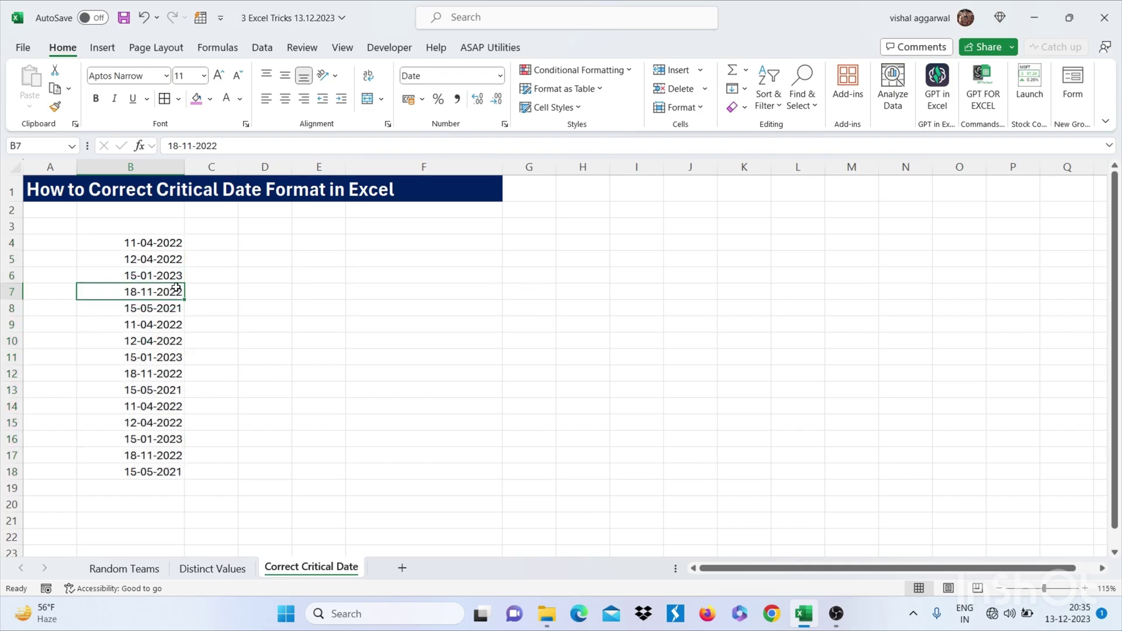
left_click(180, 242)
left_click(143, 302)
left_click_drag(168, 239, 171, 423)
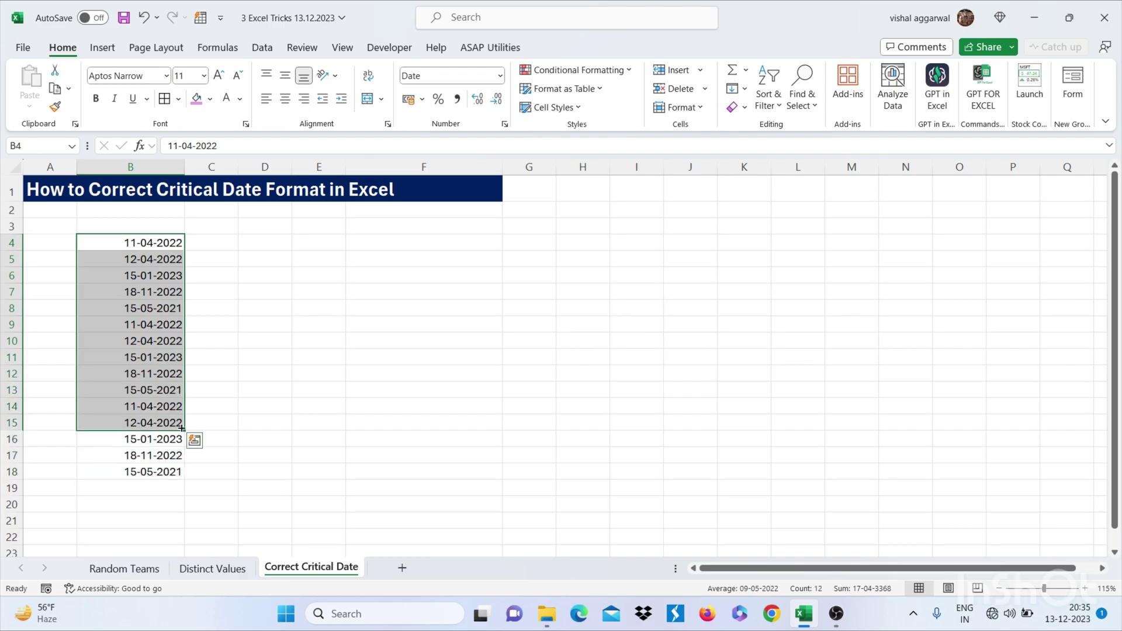
left_click(246, 311)
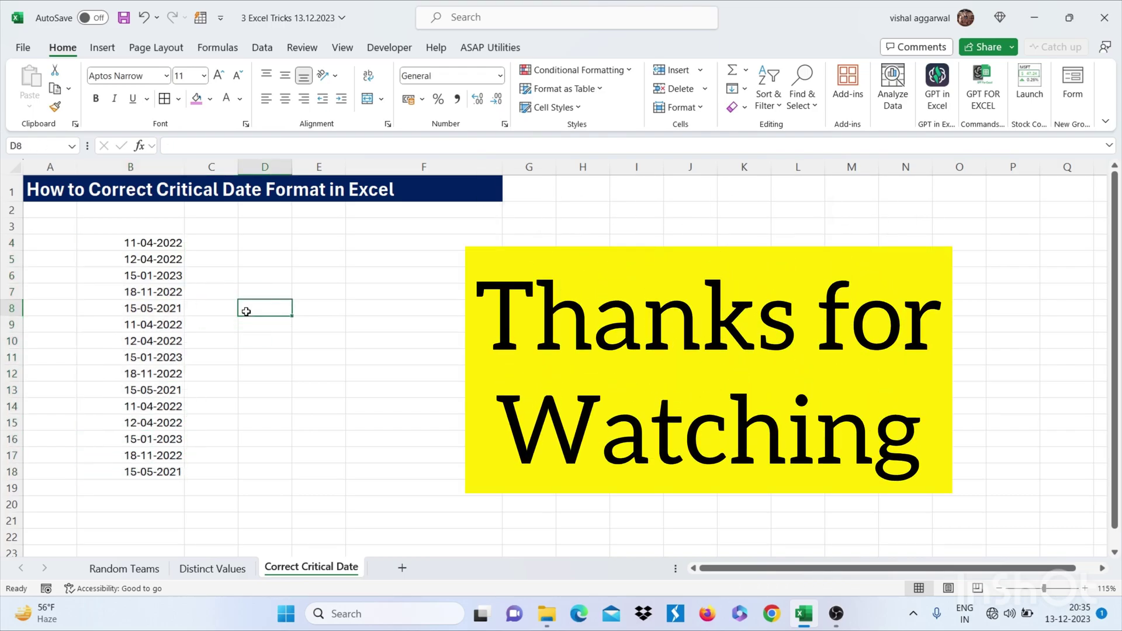